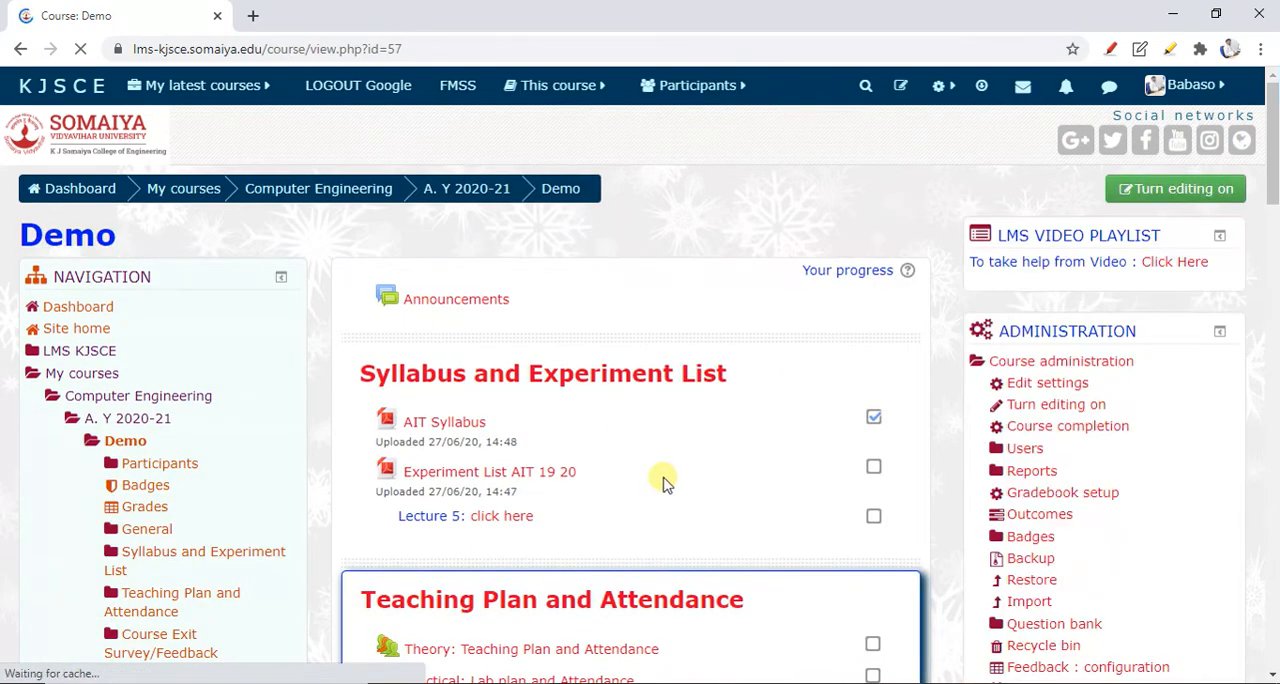
Turn on editing mode for the Demo course page
{"action": "scroll", "coordinate": [665, 483], "scroll_direction": "down", "scroll_amount": 6}
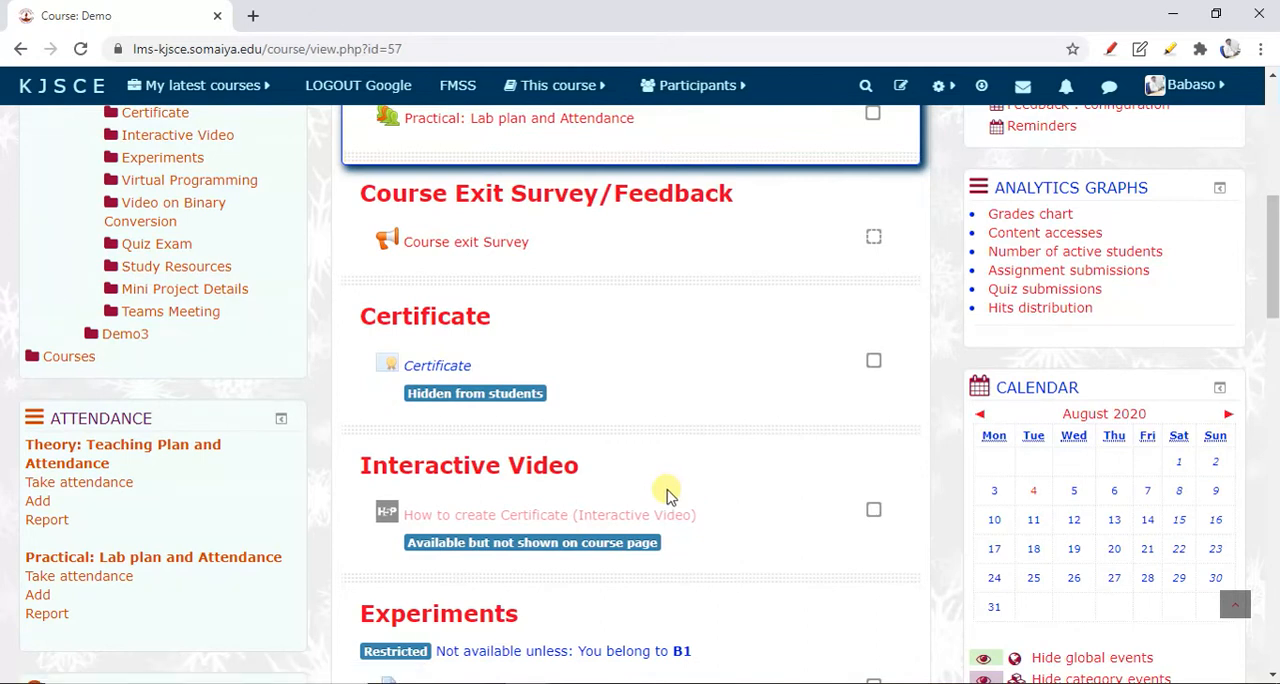
{"action": "scroll", "coordinate": [670, 588], "scroll_direction": "down", "scroll_amount": 3}
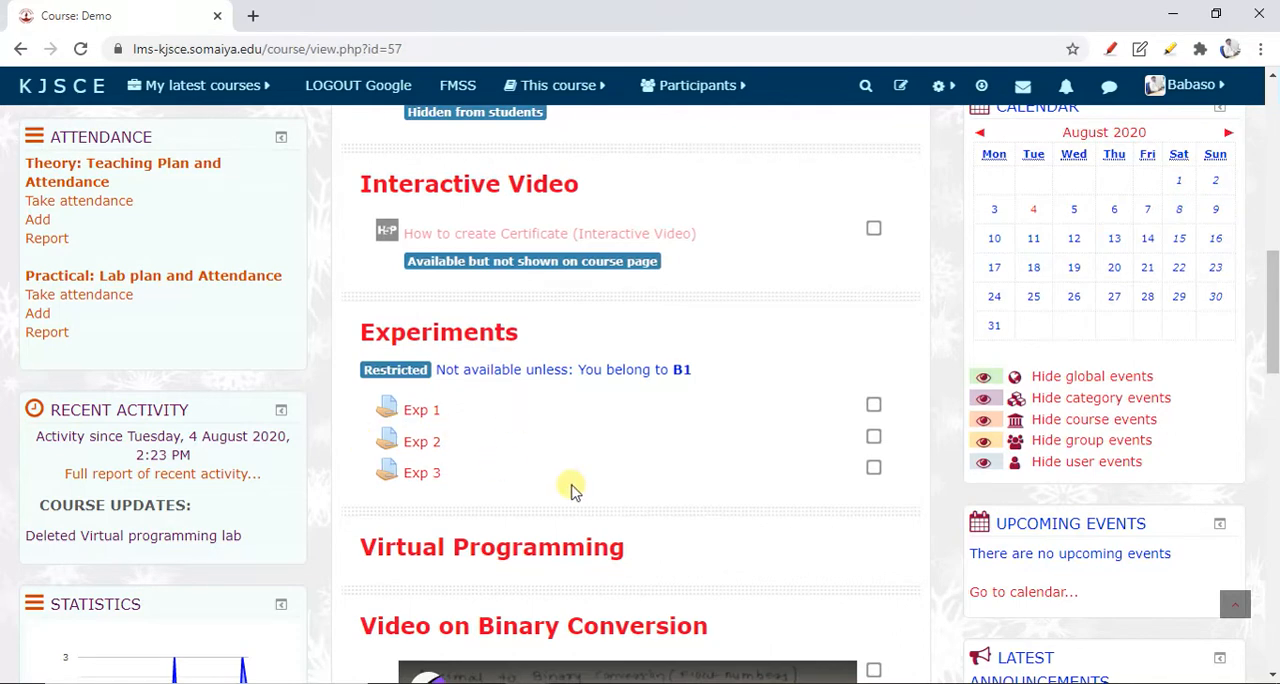
{"action": "scroll", "coordinate": [580, 520], "scroll_direction": "up", "scroll_amount": 6}
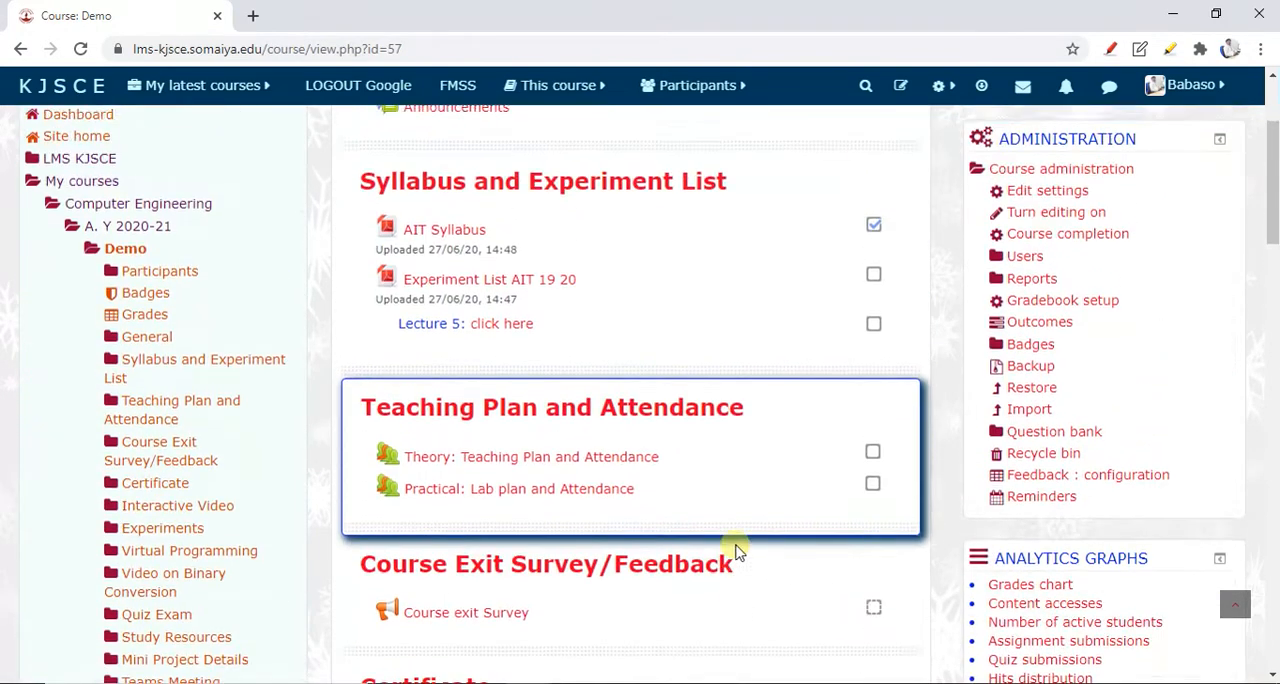
{"action": "scroll", "coordinate": [740, 548], "scroll_direction": "up", "scroll_amount": 2}
{"action": "left_click", "coordinate": [1147, 193]}
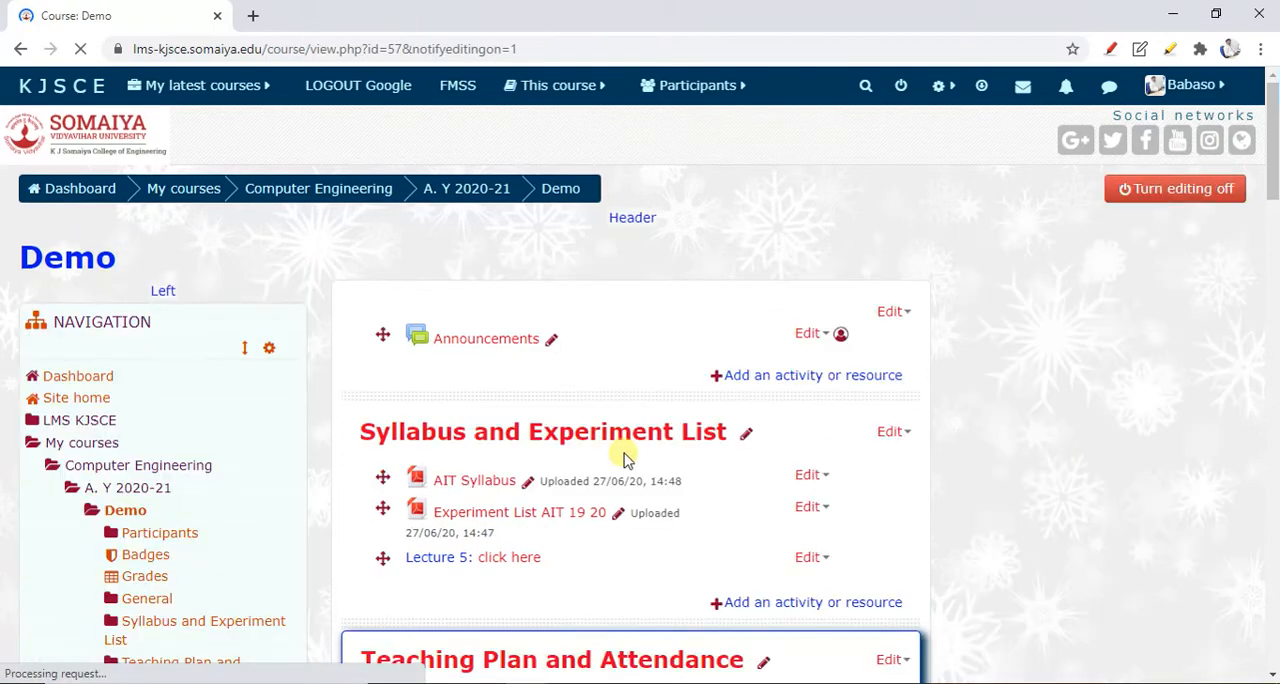
Open the list of available activities and resources for the Virtual Programming section
{"action": "scroll", "coordinate": [623, 458], "scroll_direction": "down", "scroll_amount": 4}
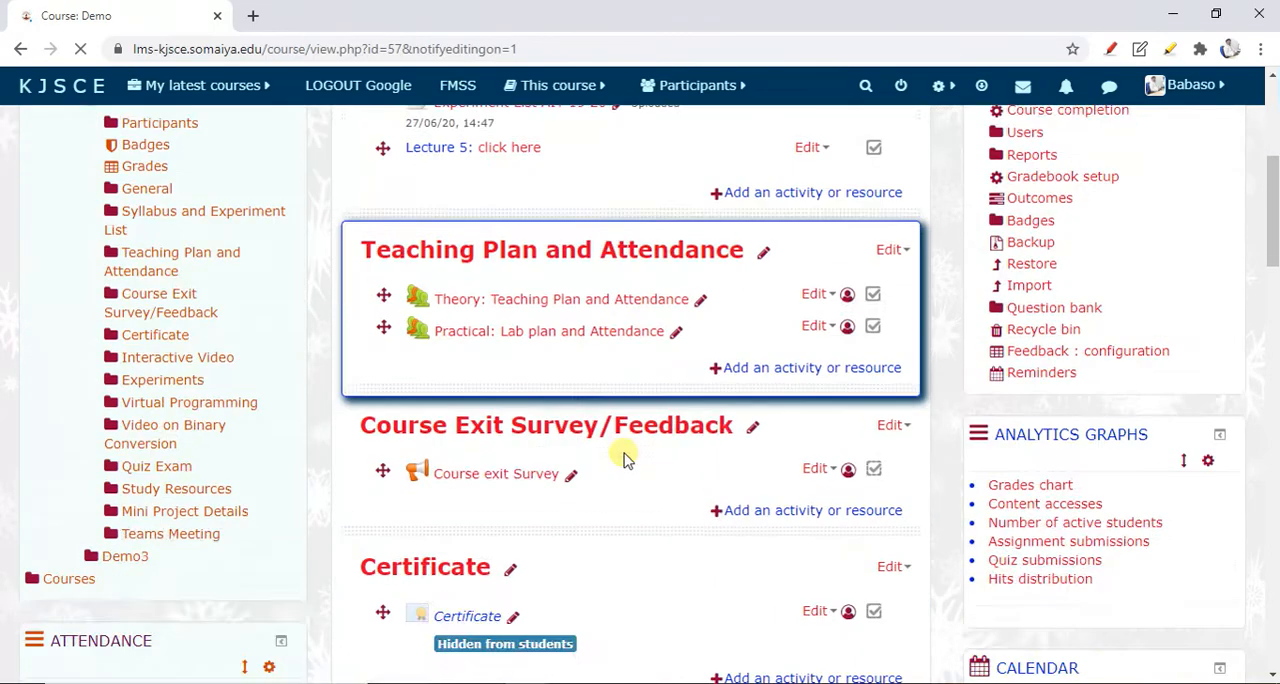
{"action": "scroll", "coordinate": [623, 458], "scroll_direction": "down", "scroll_amount": 6}
{"action": "scroll", "coordinate": [623, 458], "scroll_direction": "down", "scroll_amount": 3}
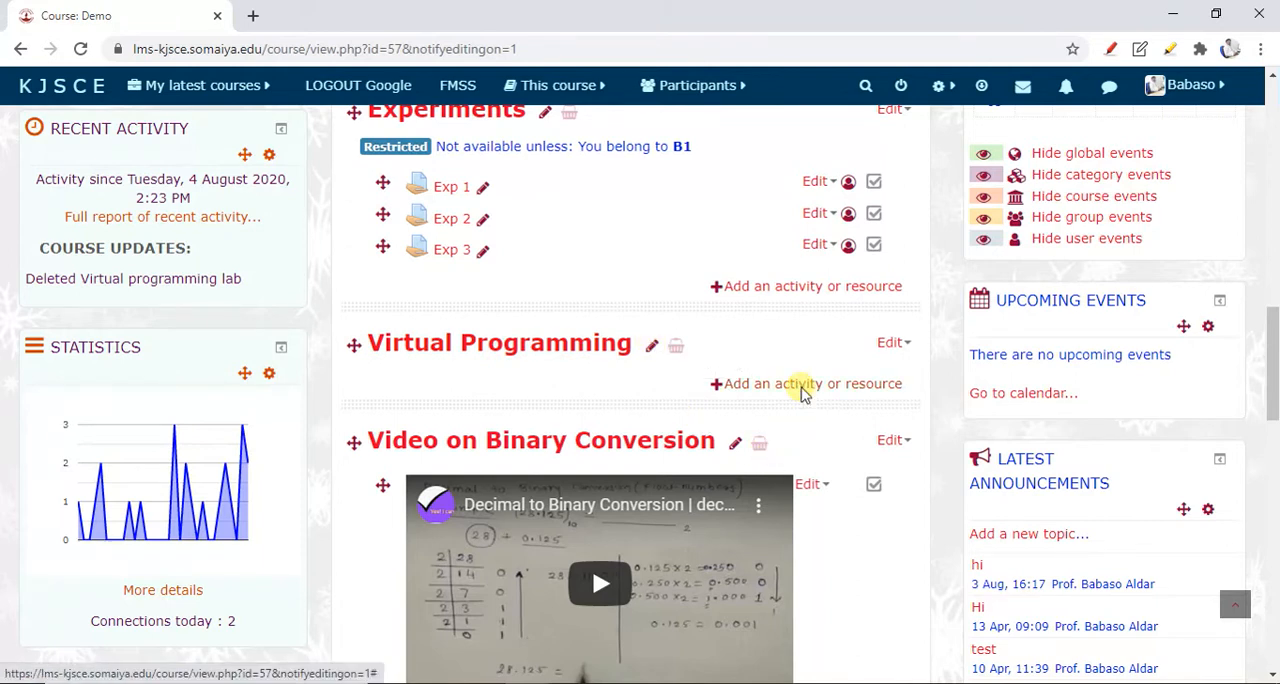
{"action": "left_click", "coordinate": [803, 386]}
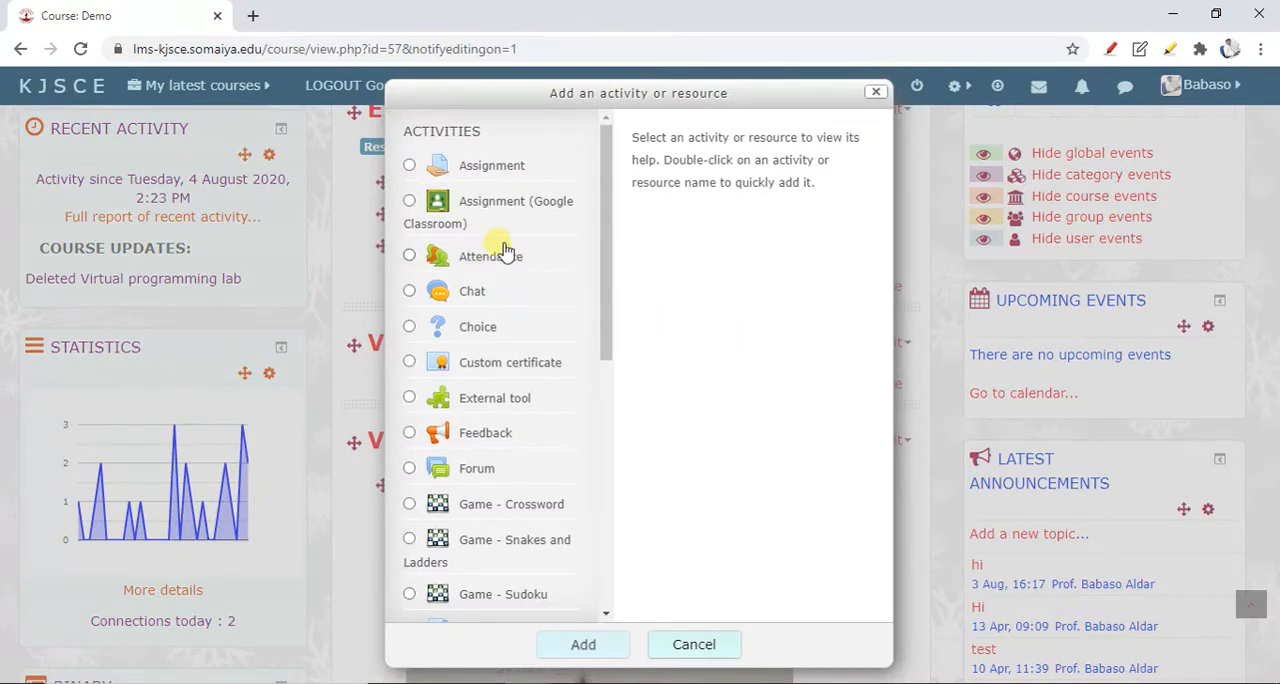
Choose Virtual programming lab as the activity type and add it to the section
{"action": "scroll", "coordinate": [510, 280], "scroll_direction": "down", "scroll_amount": 5}
{"action": "scroll", "coordinate": [510, 432], "scroll_direction": "down", "scroll_amount": 3}
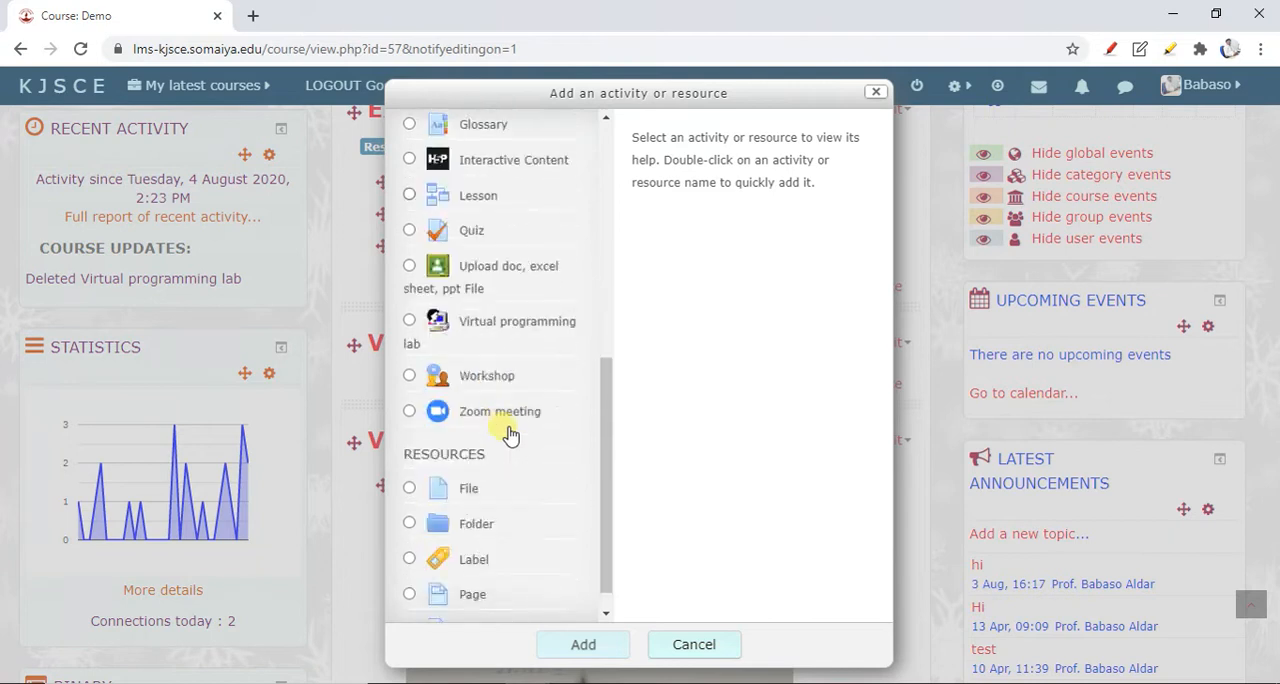
{"action": "scroll", "coordinate": [508, 432], "scroll_direction": "down", "scroll_amount": 1}
{"action": "left_click", "coordinate": [502, 296]}
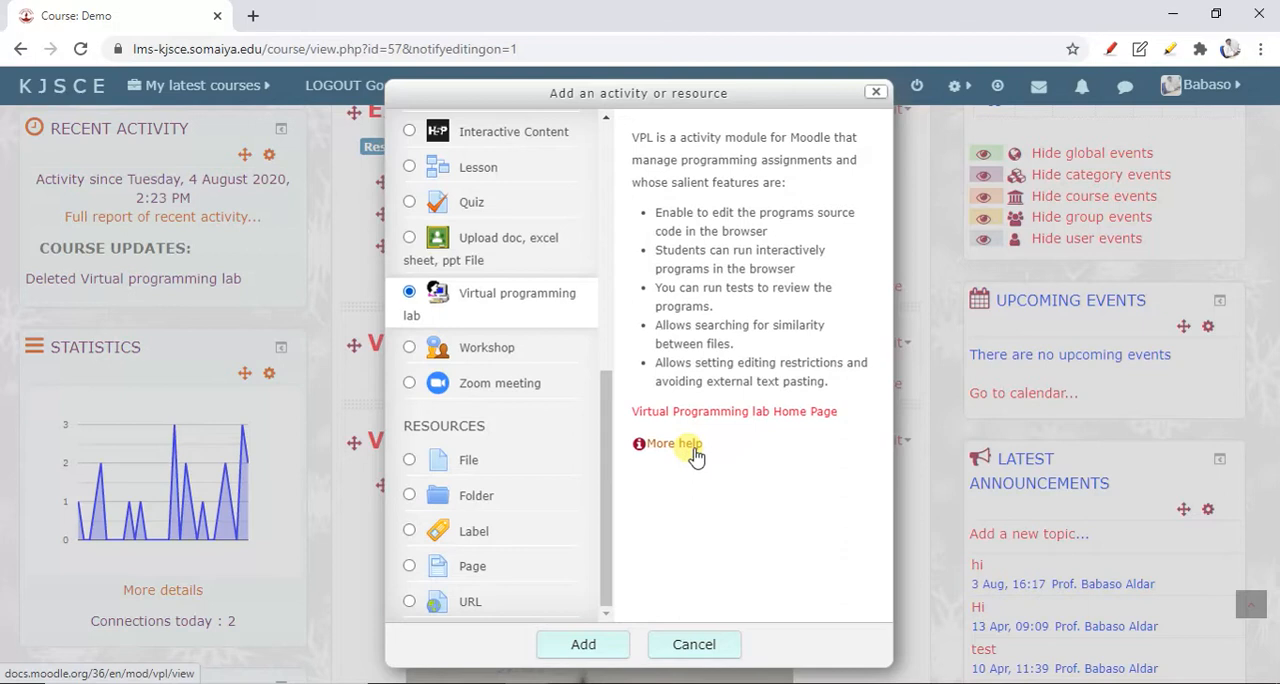
{"action": "left_click", "coordinate": [600, 648]}
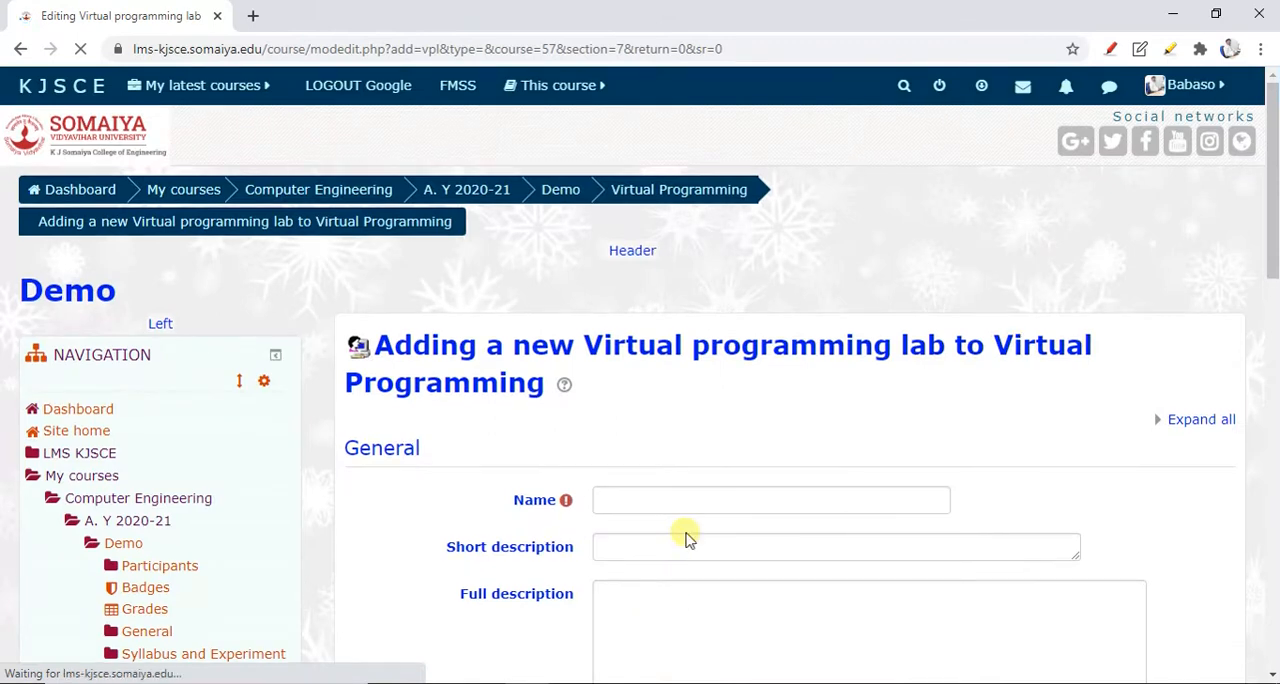
Name the lab "Program 1" and enter the short description "Aim: Write a Simple C program"
{"action": "scroll", "coordinate": [686, 530], "scroll_direction": "down", "scroll_amount": 2}
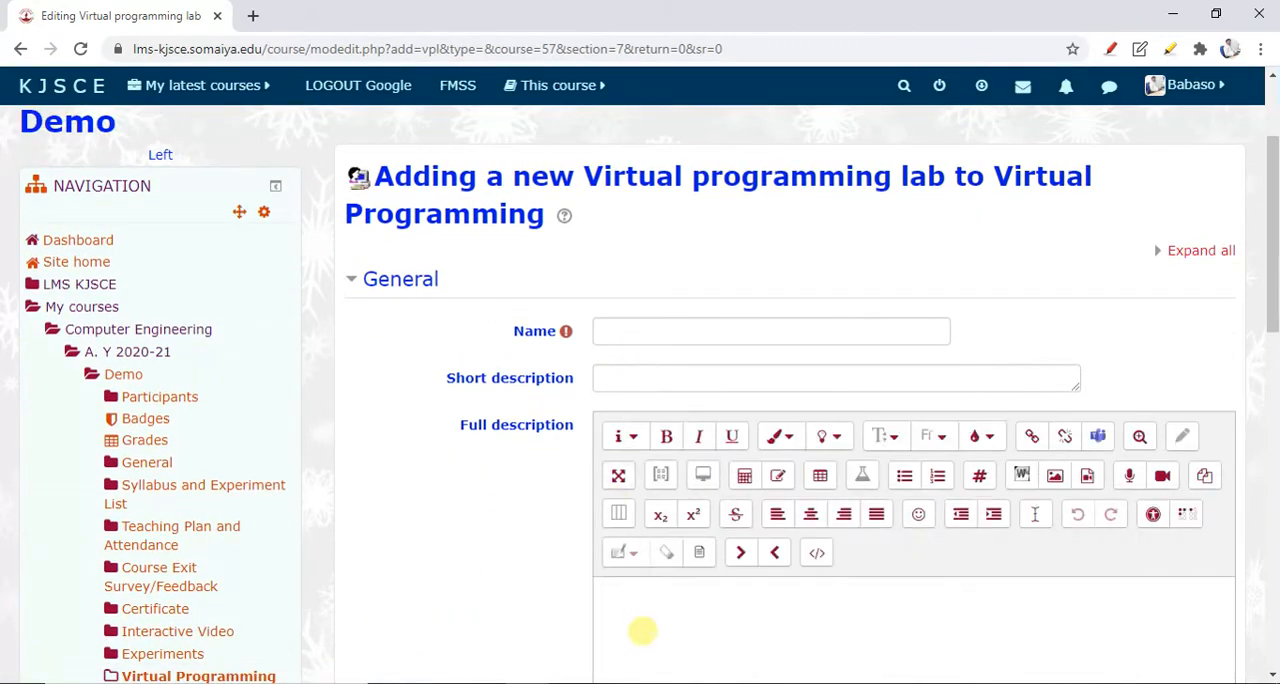
{"action": "scroll", "coordinate": [643, 630], "scroll_direction": "down", "scroll_amount": 1}
{"action": "left_click", "coordinate": [620, 283]}
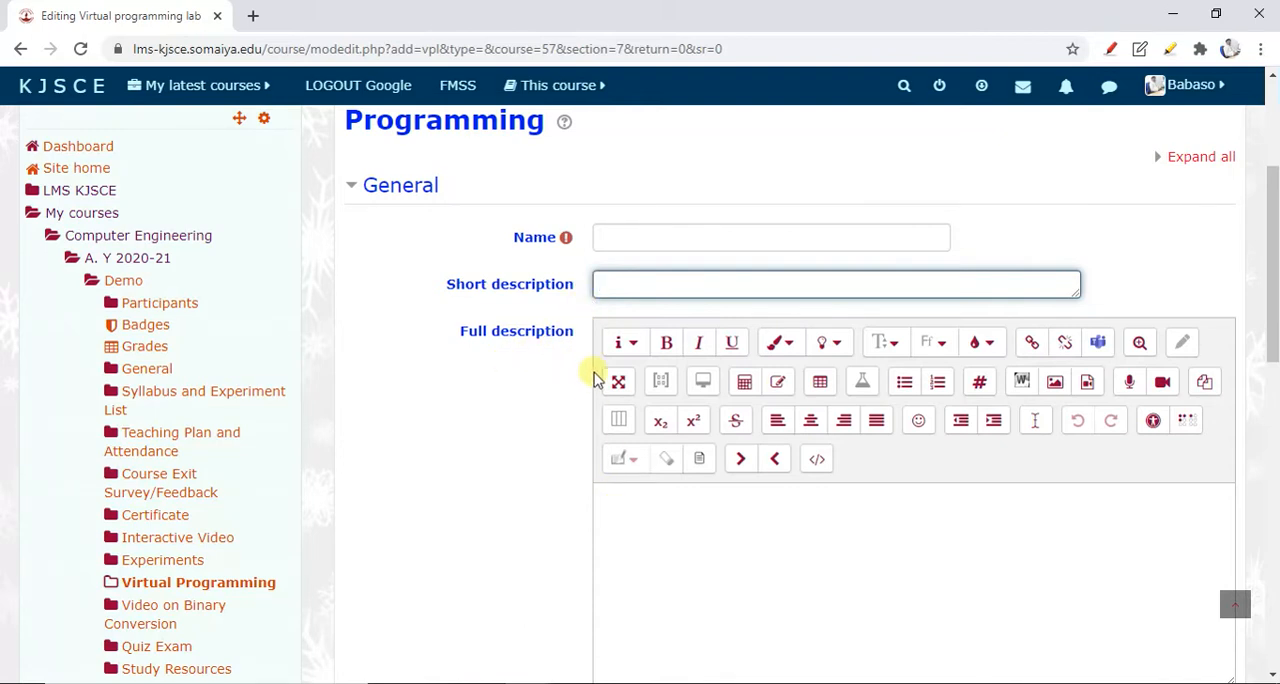
{"action": "left_click", "coordinate": [623, 230]}
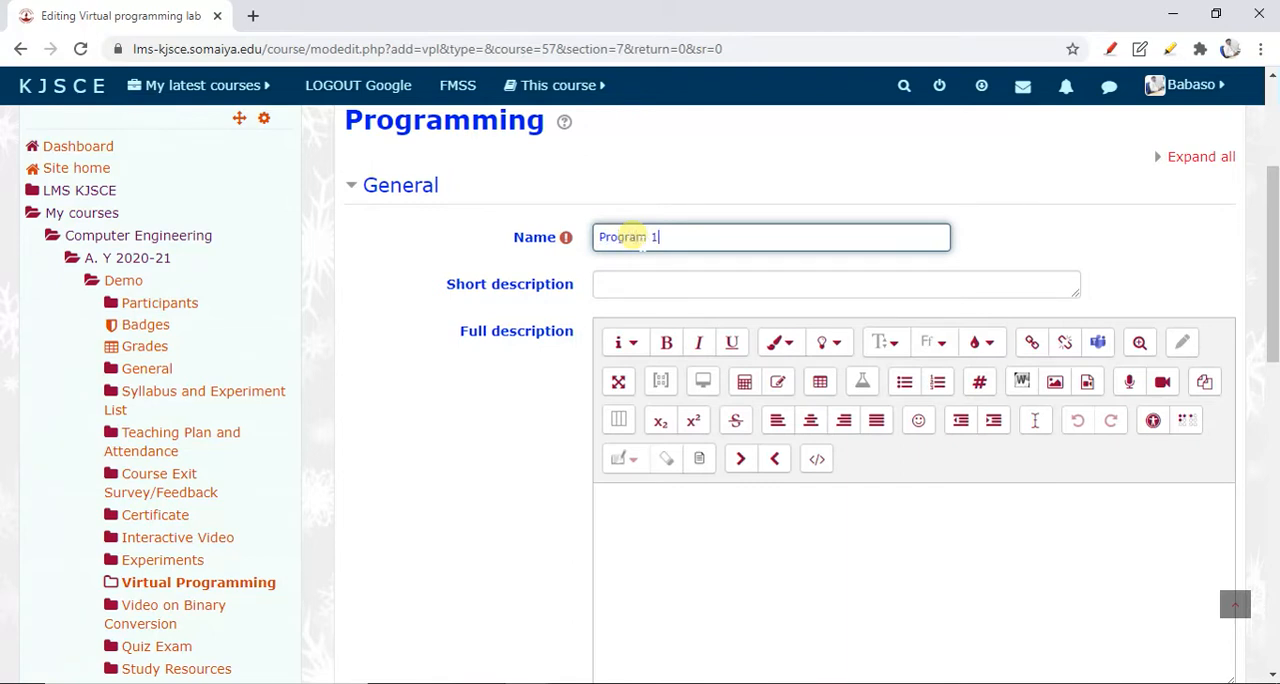
{"action": "left_click", "coordinate": [603, 283]}
{"action": "type", "text": "Aim: Write a Simple C program"}
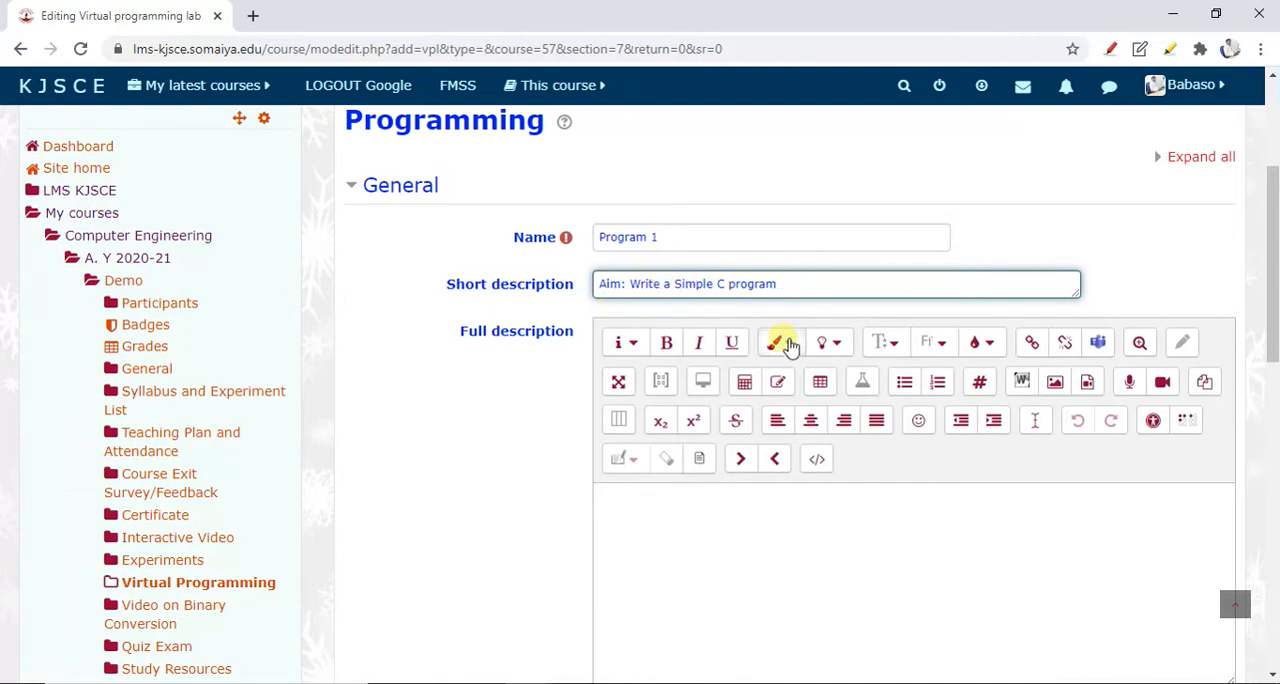
Expand all settings sections of the new lab's form
{"action": "scroll", "coordinate": [734, 504], "scroll_direction": "down", "scroll_amount": 2}
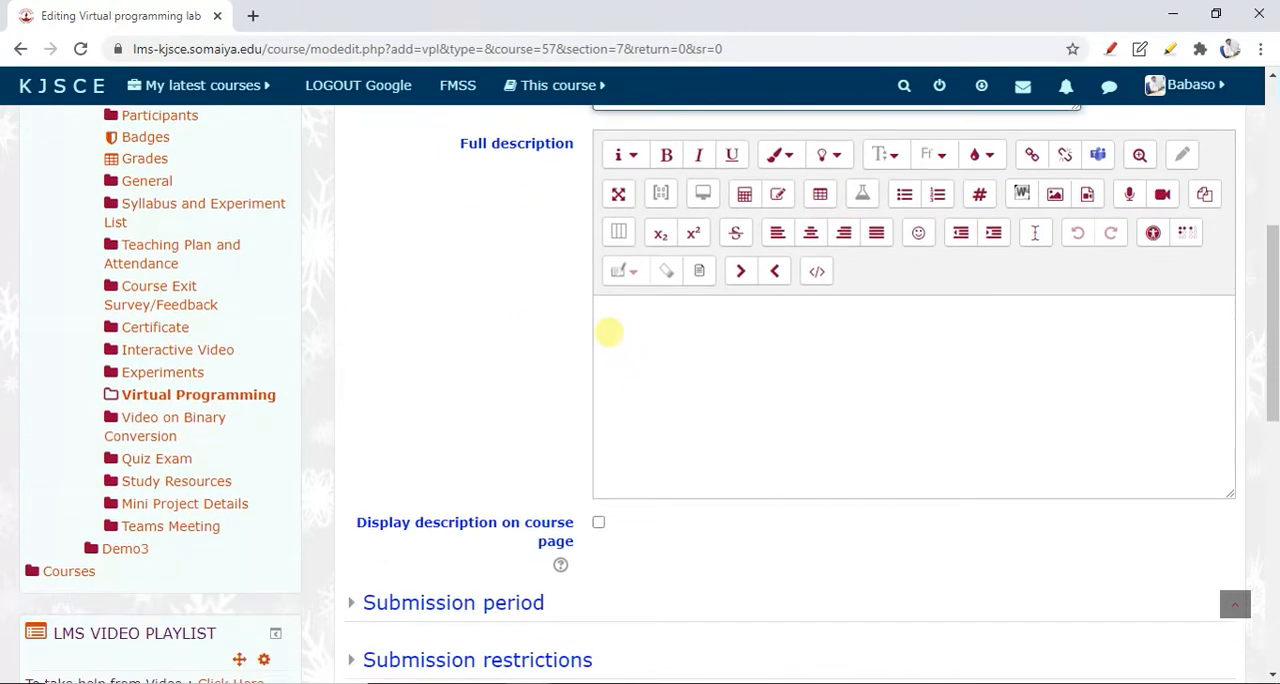
{"action": "scroll", "coordinate": [645, 355], "scroll_direction": "up", "scroll_amount": 2}
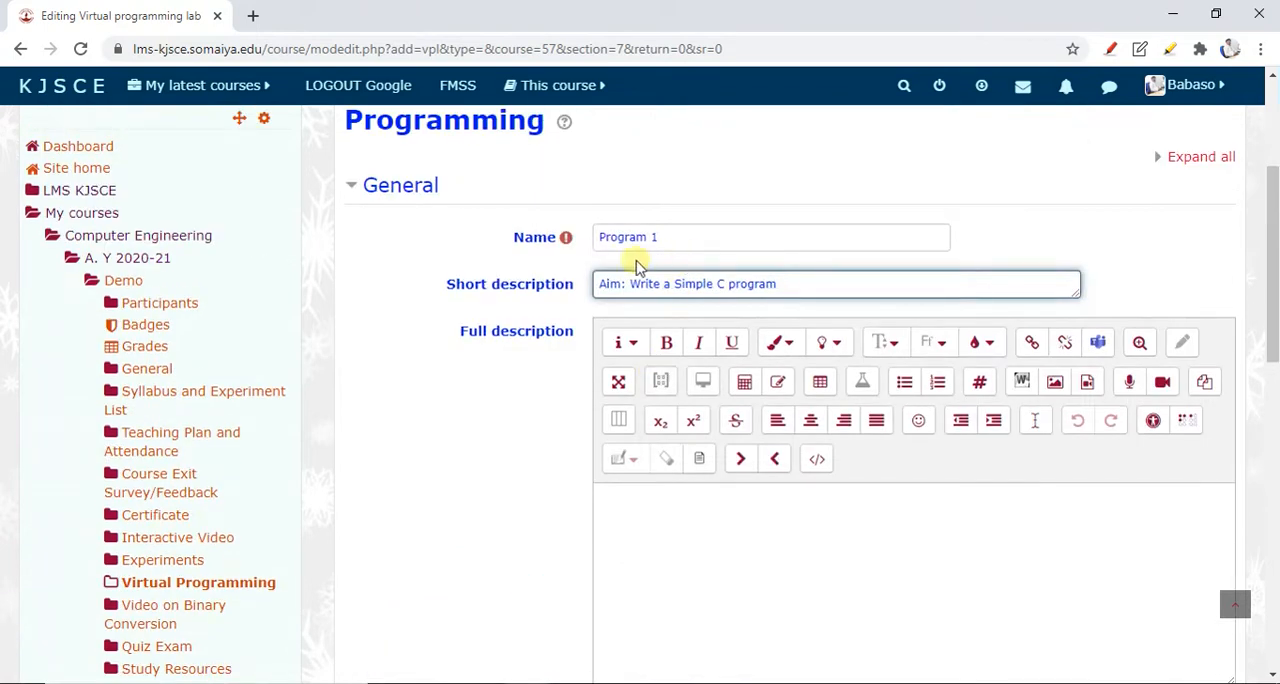
{"action": "scroll", "coordinate": [543, 434], "scroll_direction": "down", "scroll_amount": 4}
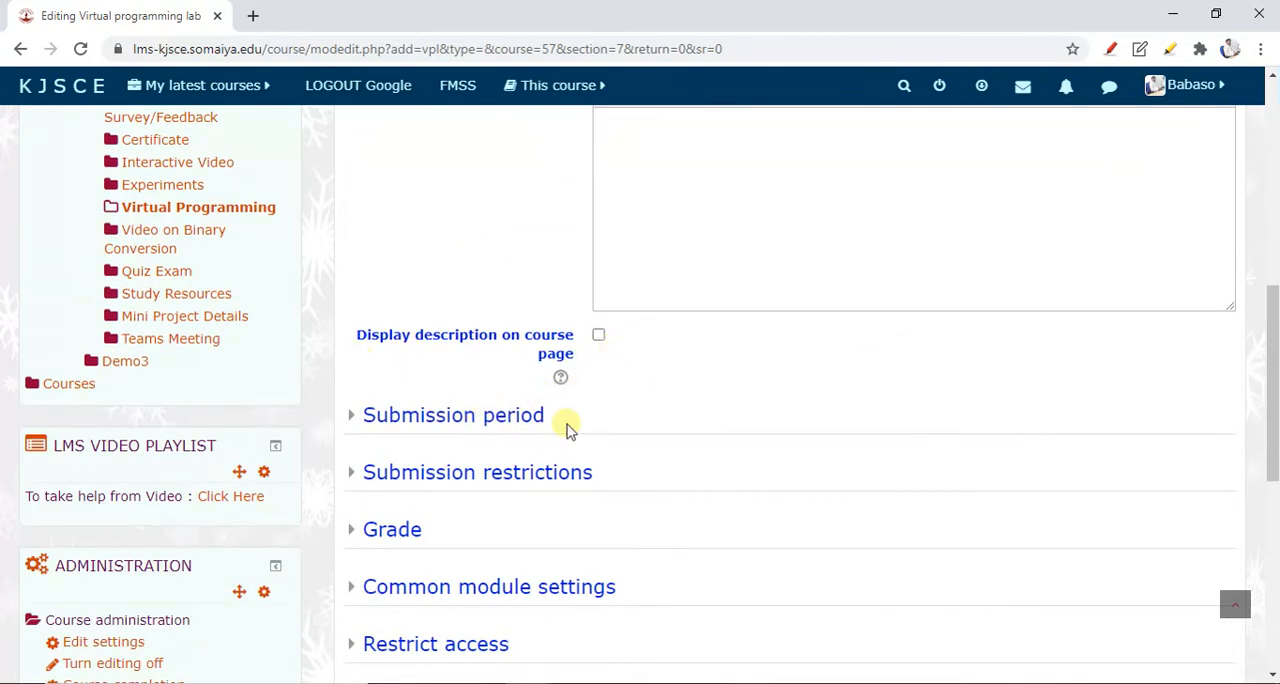
{"action": "scroll", "coordinate": [815, 460], "scroll_direction": "up", "scroll_amount": 6}
{"action": "left_click", "coordinate": [1185, 350]}
{"action": "scroll", "coordinate": [943, 397], "scroll_direction": "down", "scroll_amount": 10}
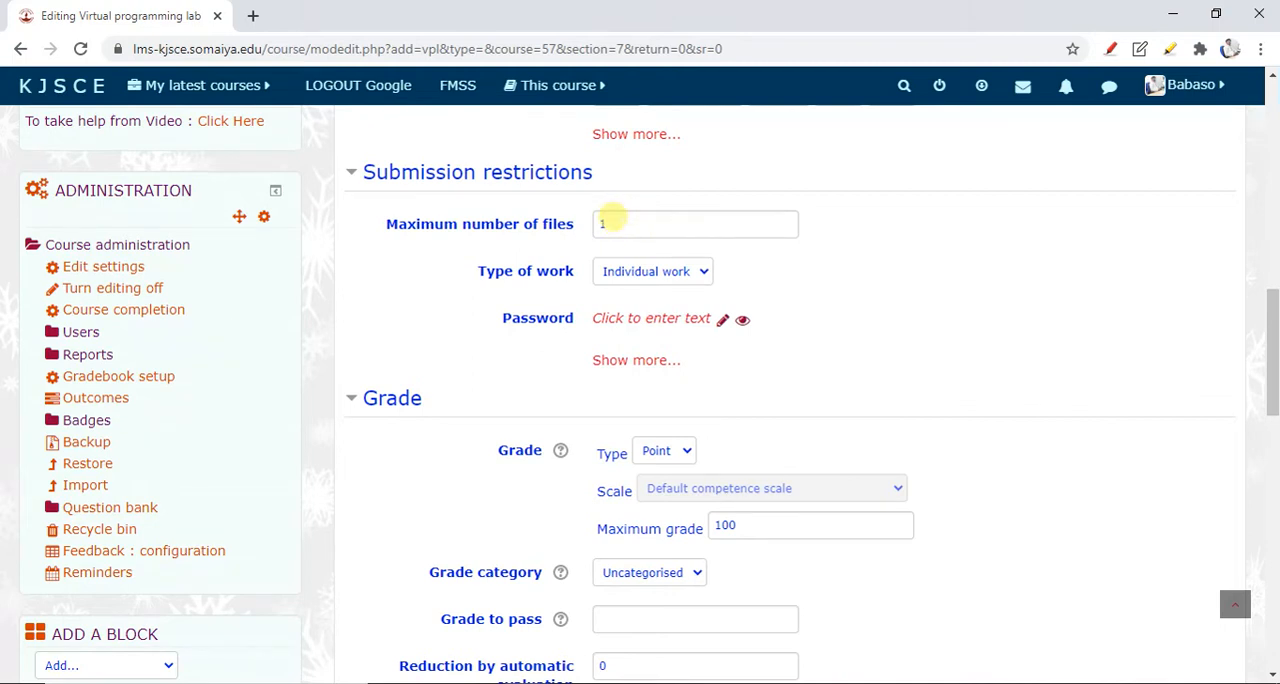
Set the type of work to Individual work in the submission restrictions
{"action": "left_click", "coordinate": [641, 281]}
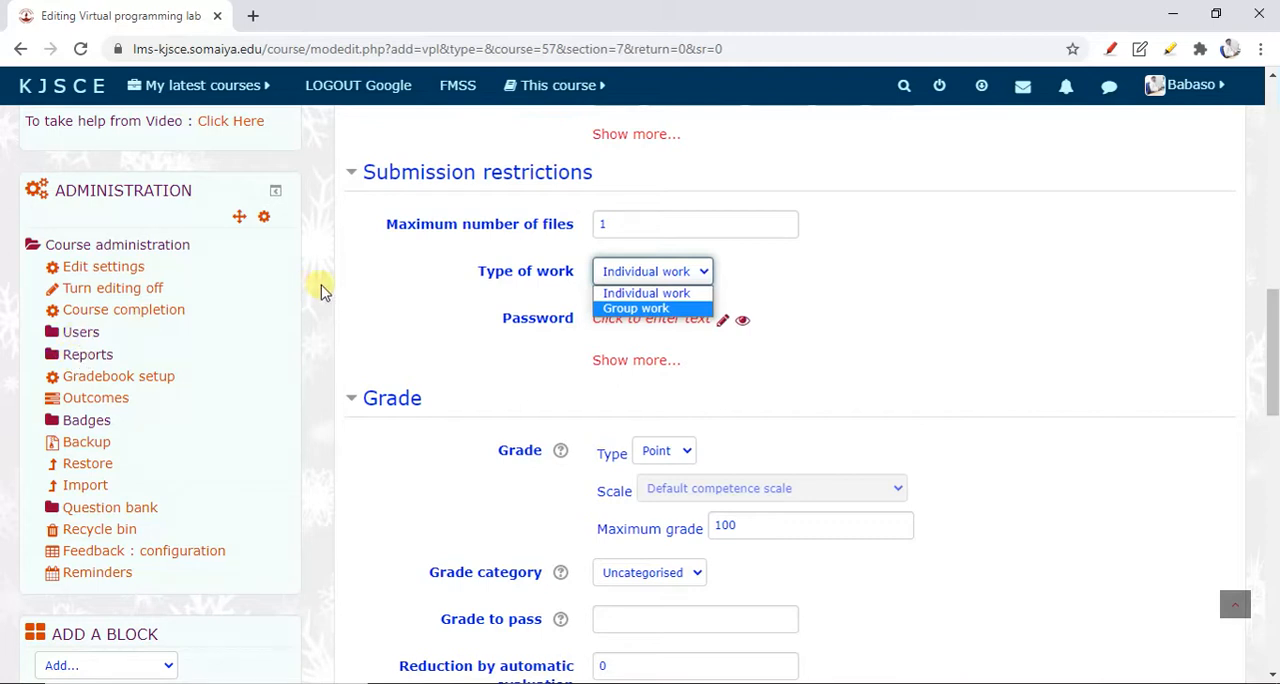
{"action": "left_click", "coordinate": [343, 331]}
{"action": "left_click", "coordinate": [650, 276]}
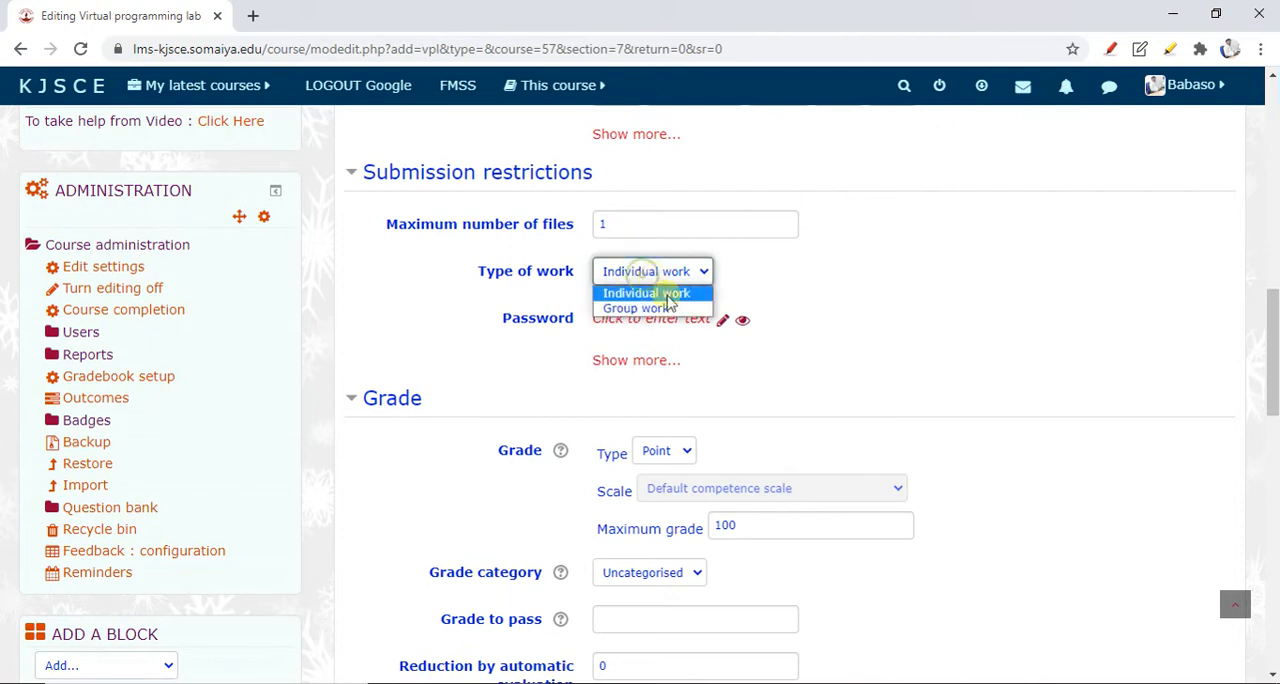
{"action": "left_click", "coordinate": [690, 293]}
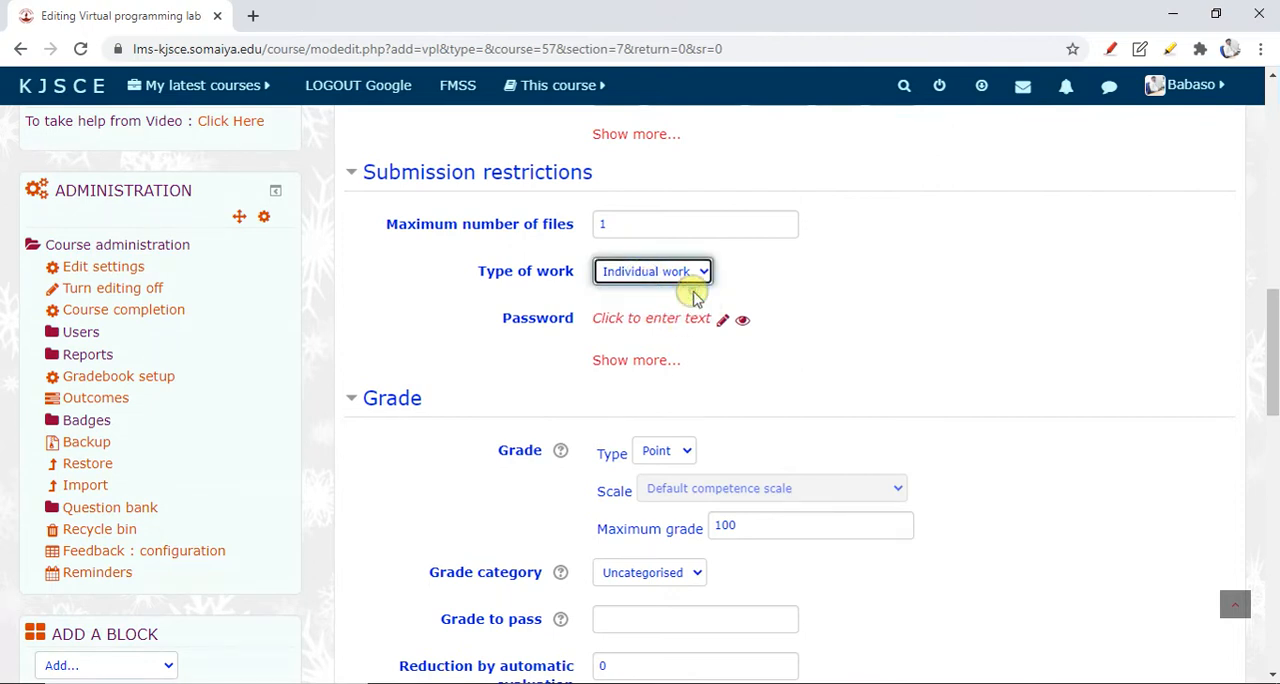
Show the additional submission restrictions and review the file upload, example, password, network and SEB options
{"action": "left_click", "coordinate": [637, 365]}
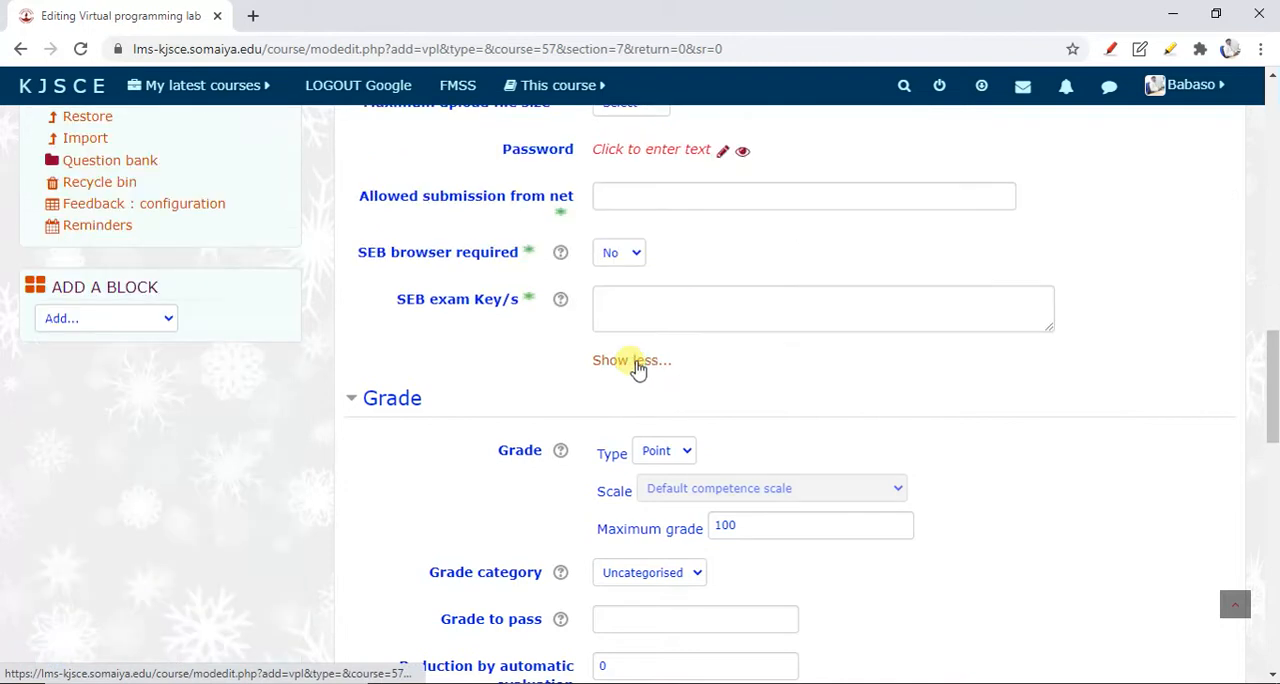
{"action": "scroll", "coordinate": [654, 391], "scroll_direction": "up", "scroll_amount": 5}
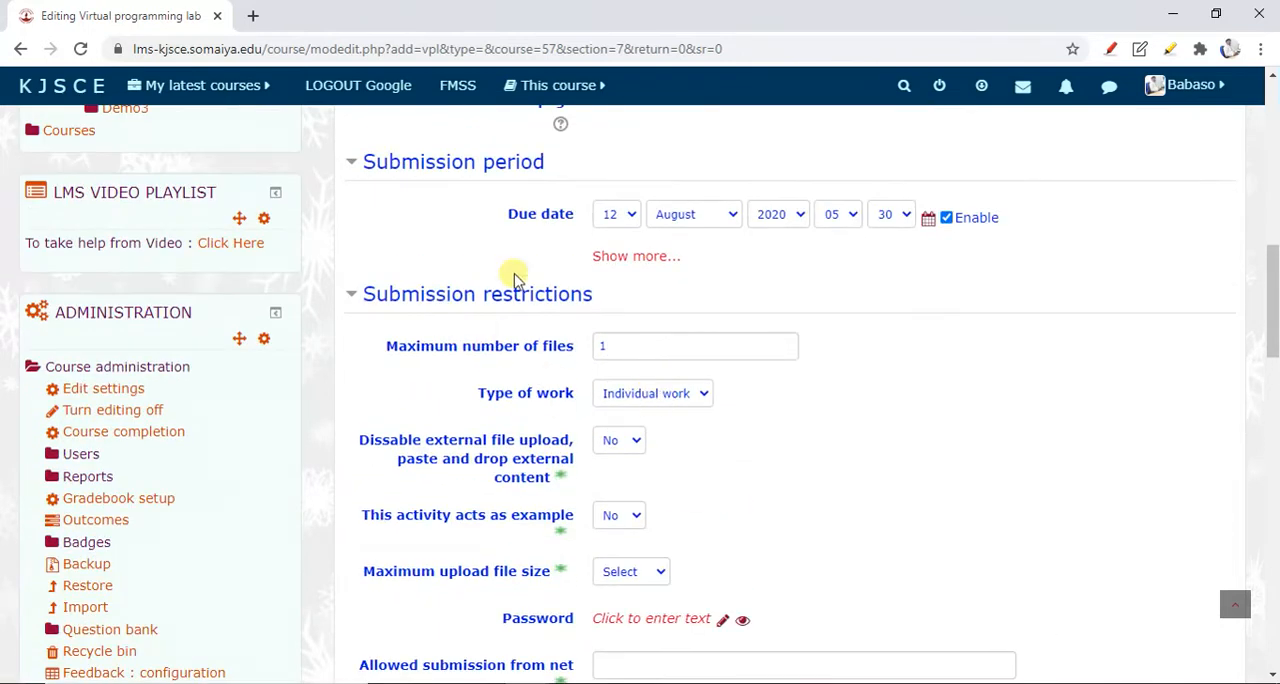
{"action": "scroll", "coordinate": [586, 322], "scroll_direction": "down", "scroll_amount": 1}
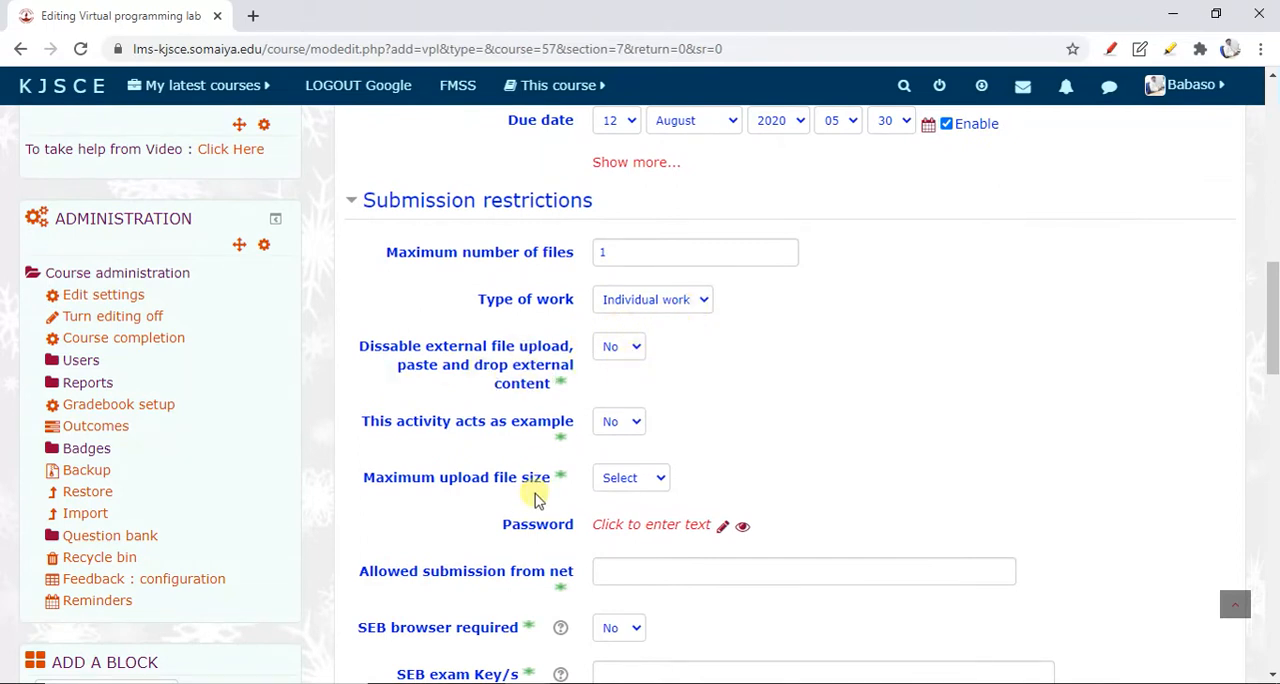
{"action": "scroll", "coordinate": [535, 505], "scroll_direction": "down", "scroll_amount": 1}
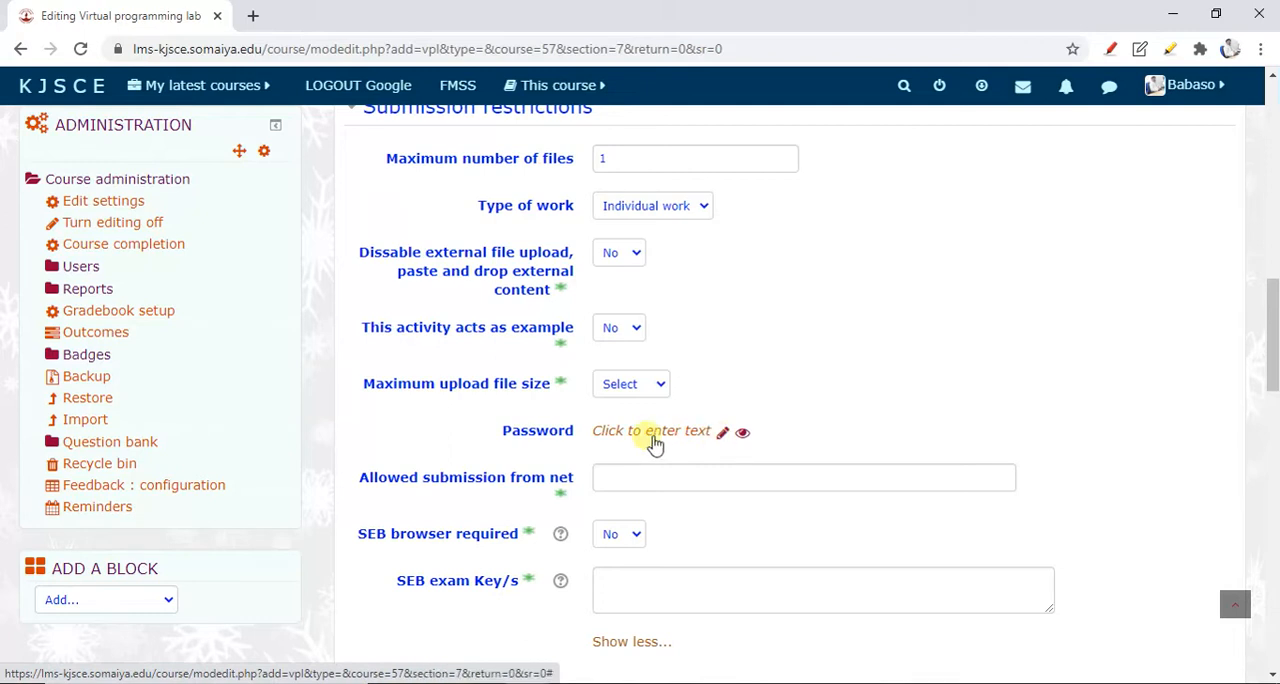
{"action": "scroll", "coordinate": [655, 443], "scroll_direction": "down", "scroll_amount": 1}
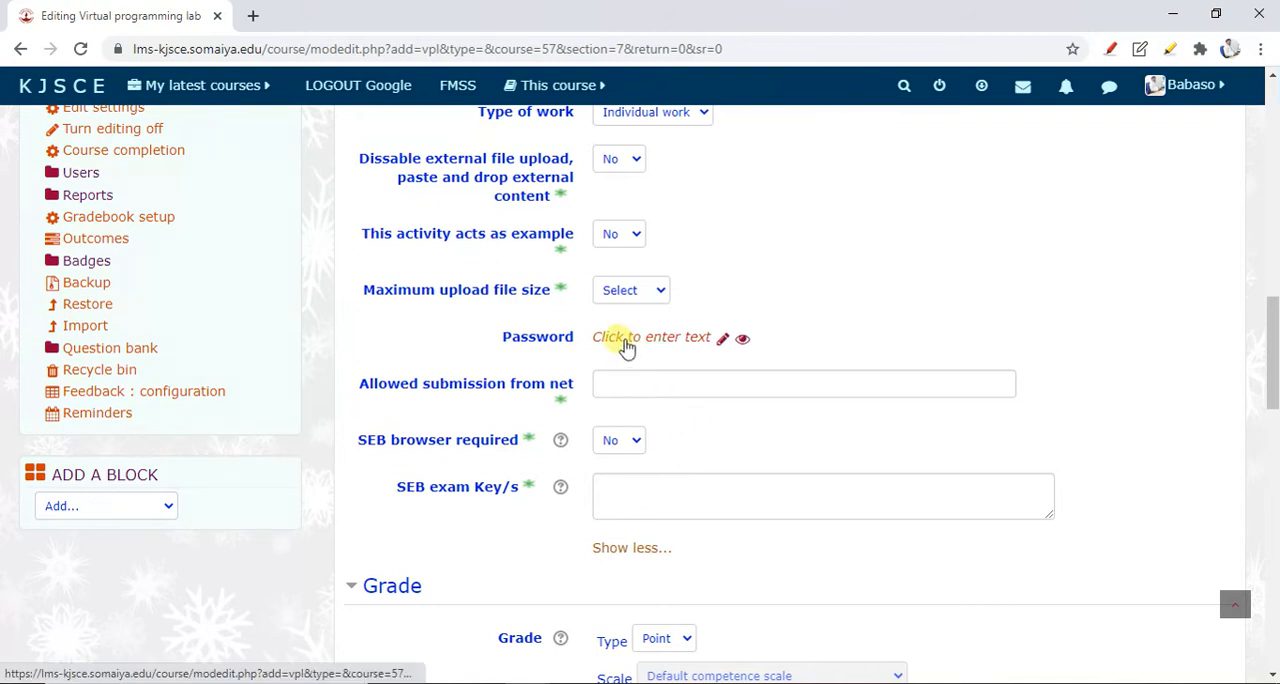
{"action": "scroll", "coordinate": [628, 345], "scroll_direction": "up", "scroll_amount": 2}
{"action": "scroll", "coordinate": [538, 325], "scroll_direction": "down", "scroll_amount": 2}
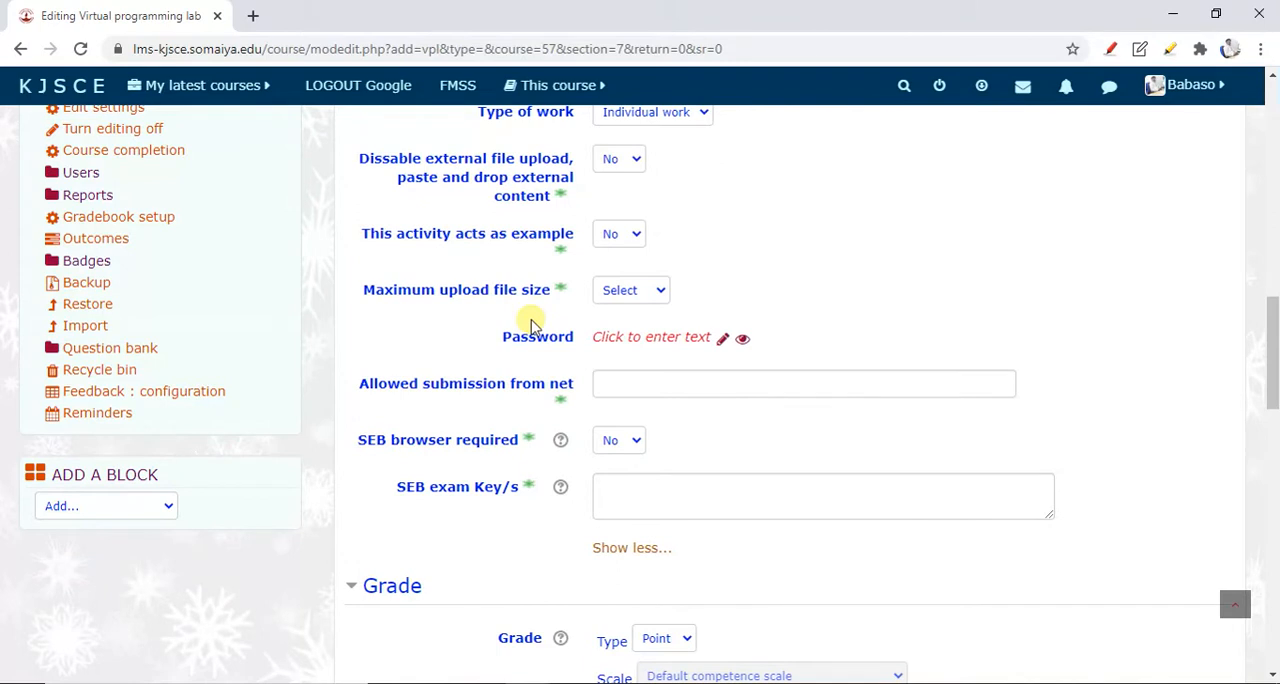
Set the lab's maximum grade to 25 points
{"action": "scroll", "coordinate": [530, 324], "scroll_direction": "down", "scroll_amount": 2}
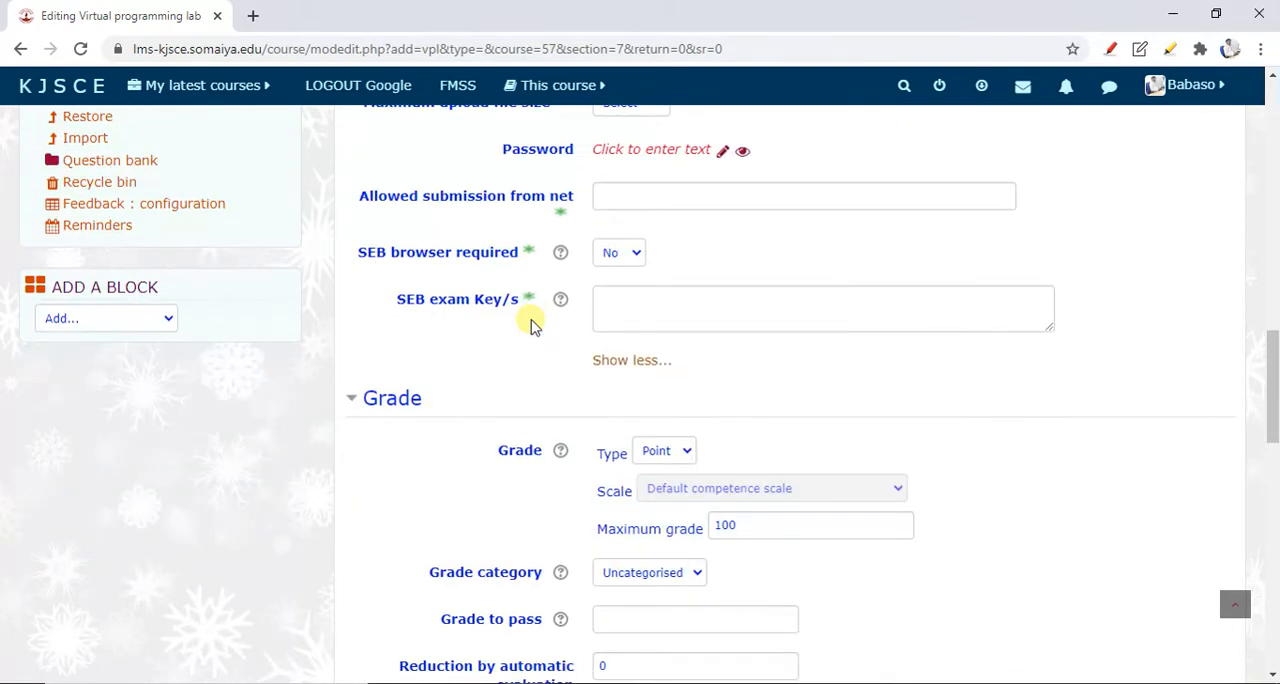
{"action": "scroll", "coordinate": [528, 323], "scroll_direction": "down", "scroll_amount": 2}
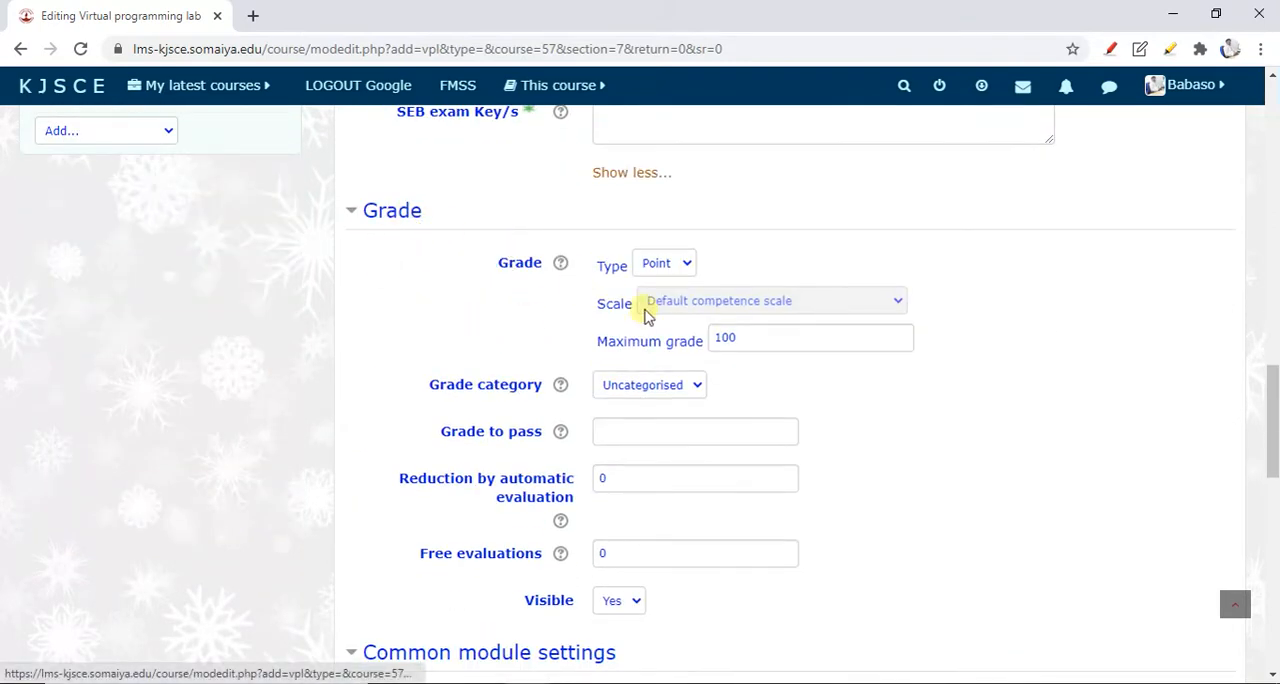
{"action": "double_click", "coordinate": [726, 338]}
{"action": "type", "text": "25"}
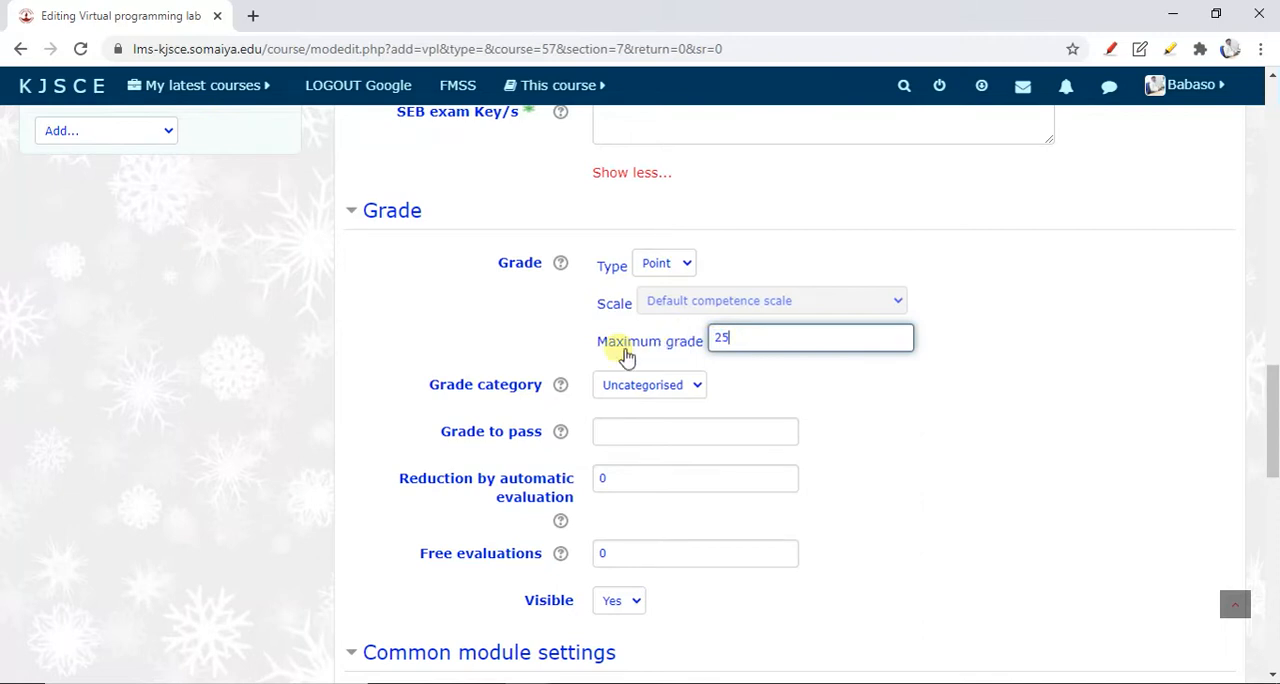
Review the remaining grade options and the common module, access restriction, activity completion and tag settings
{"action": "scroll", "coordinate": [520, 465], "scroll_direction": "down", "scroll_amount": 1}
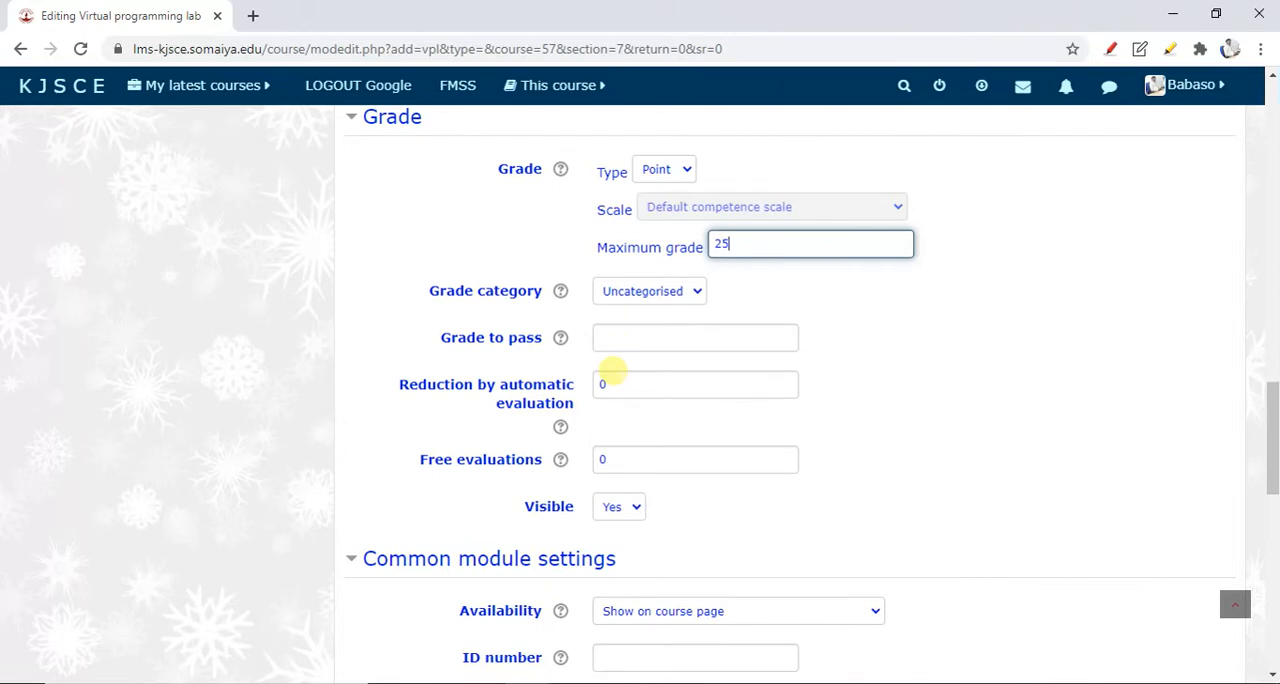
{"action": "scroll", "coordinate": [612, 371], "scroll_direction": "down", "scroll_amount": 1}
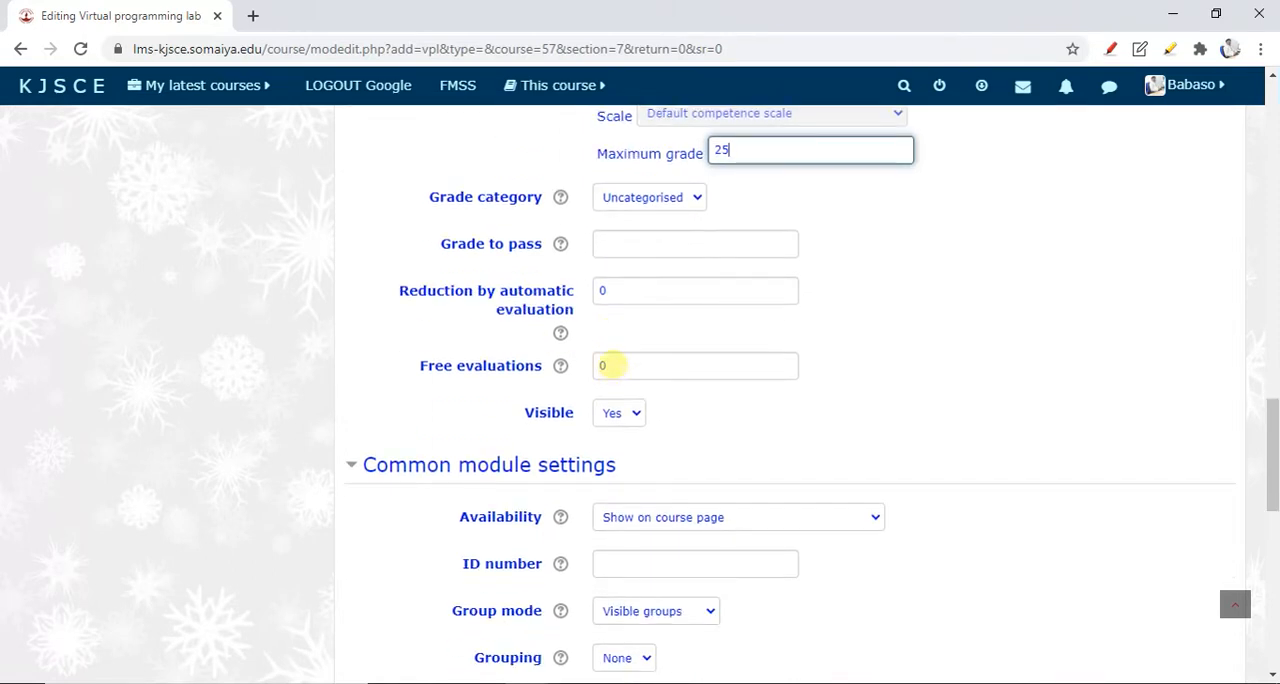
{"action": "scroll", "coordinate": [610, 358], "scroll_direction": "down", "scroll_amount": 1}
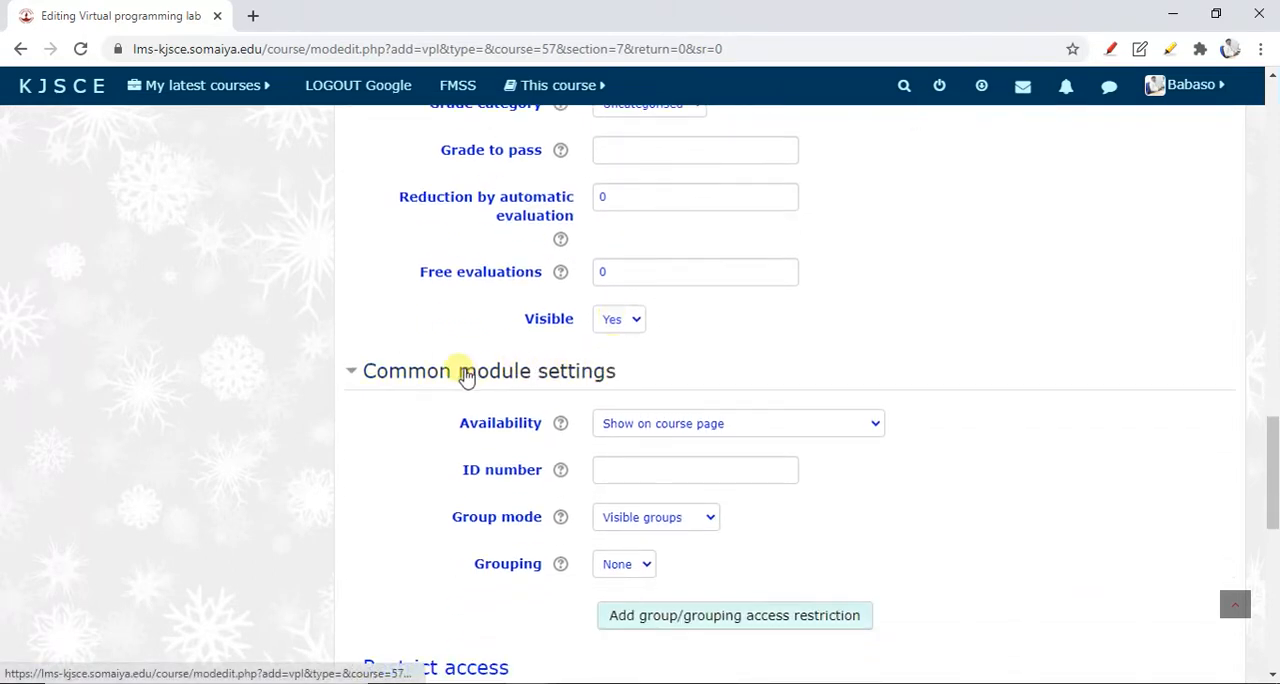
{"action": "scroll", "coordinate": [463, 395], "scroll_direction": "down", "scroll_amount": 1}
{"action": "scroll", "coordinate": [400, 340], "scroll_direction": "down", "scroll_amount": 1}
{"action": "scroll", "coordinate": [623, 457], "scroll_direction": "down", "scroll_amount": 1}
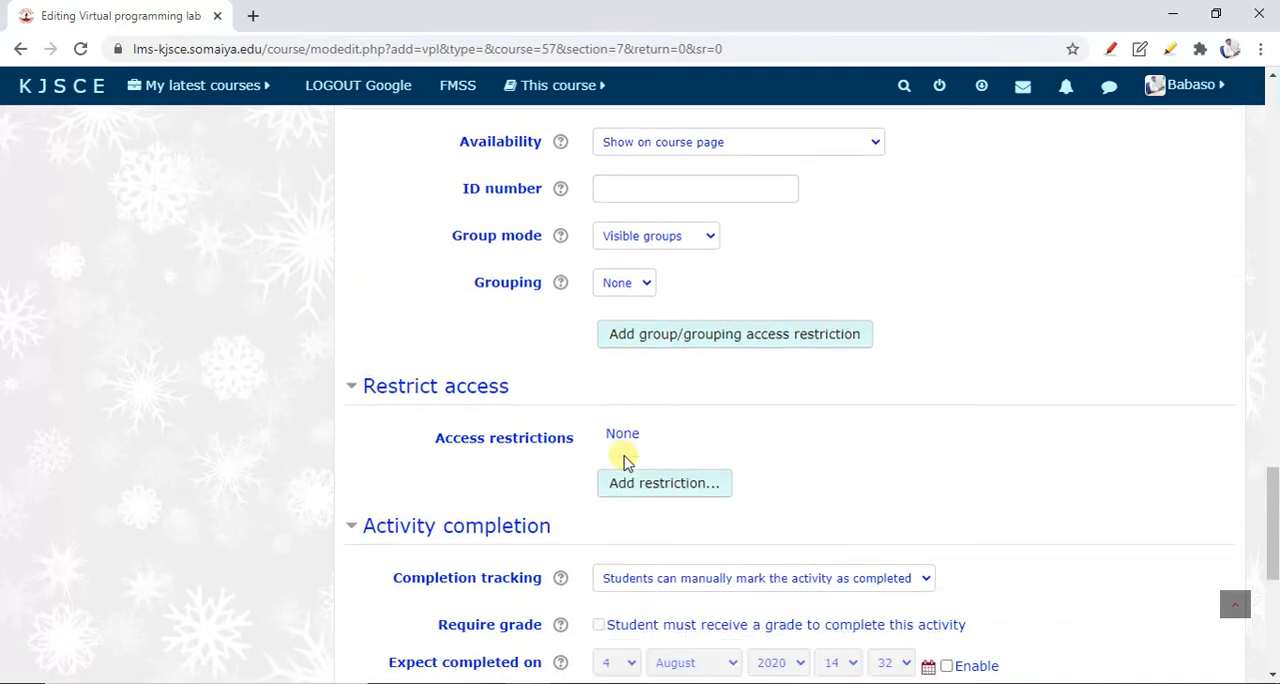
{"action": "scroll", "coordinate": [623, 457], "scroll_direction": "down", "scroll_amount": 2}
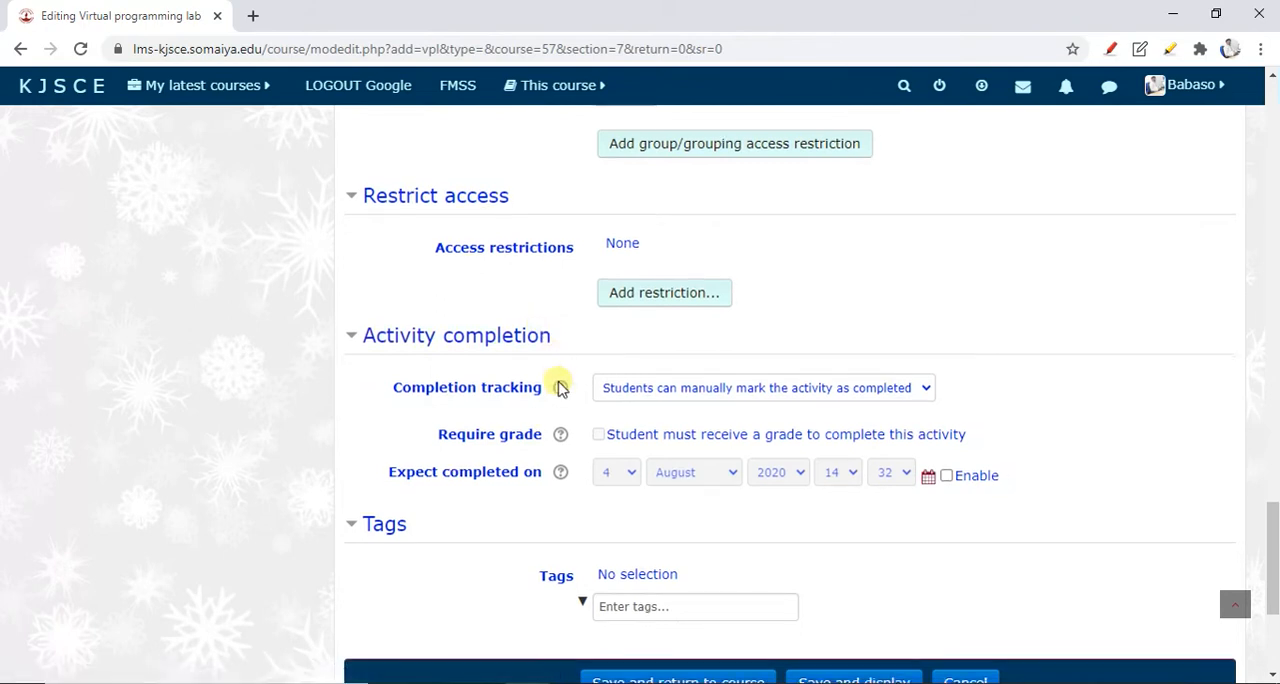
Save the new lab, returning to the course, and open Program 1 in the Virtual Programming section
{"action": "scroll", "coordinate": [530, 378], "scroll_direction": "down", "scroll_amount": 2}
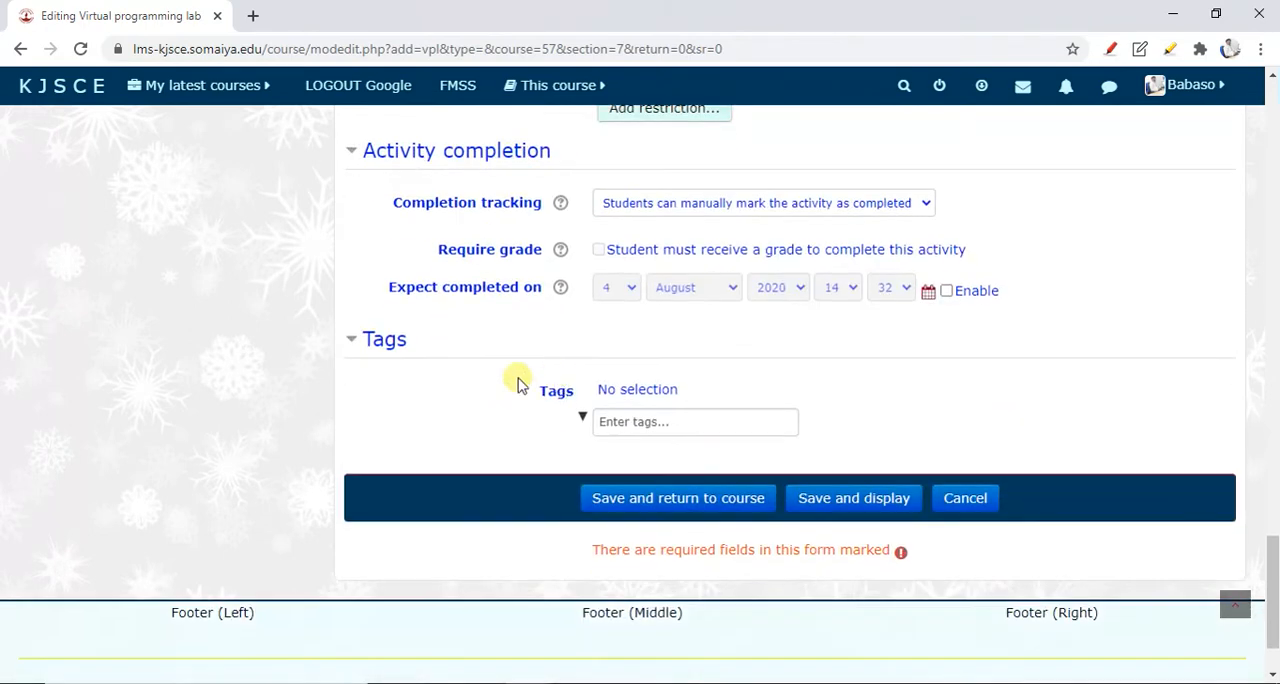
{"action": "left_click", "coordinate": [658, 505]}
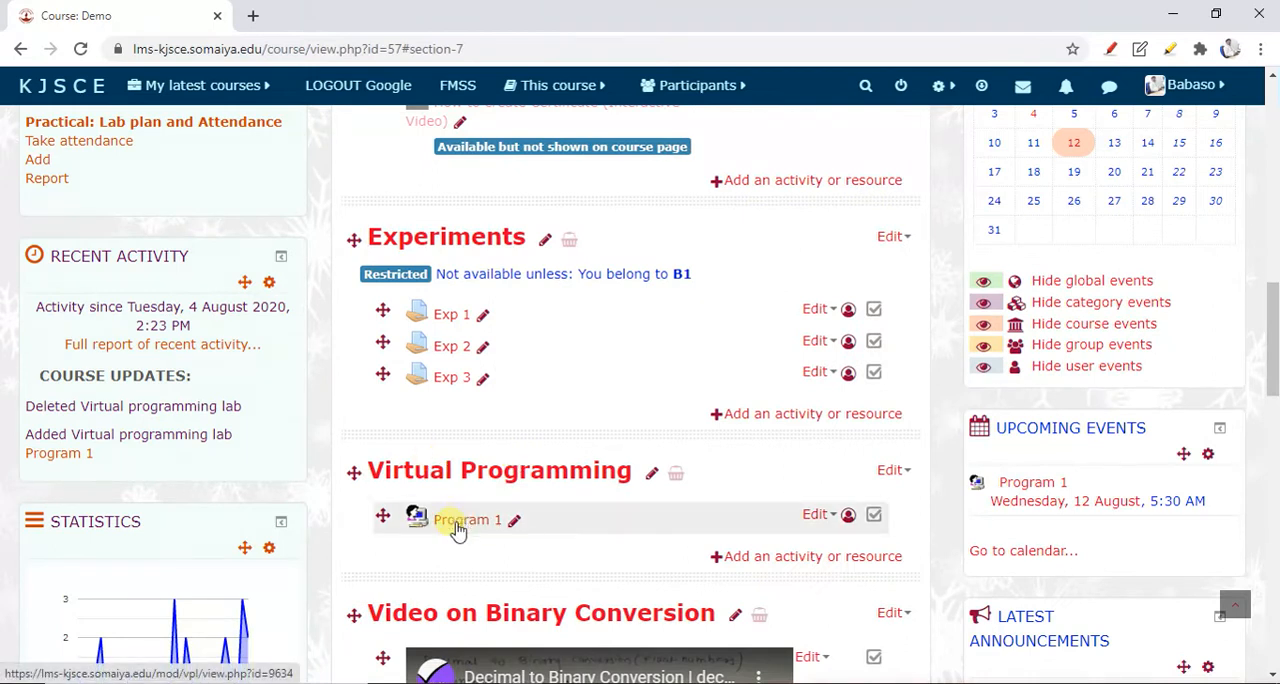
{"action": "left_click", "coordinate": [457, 528]}
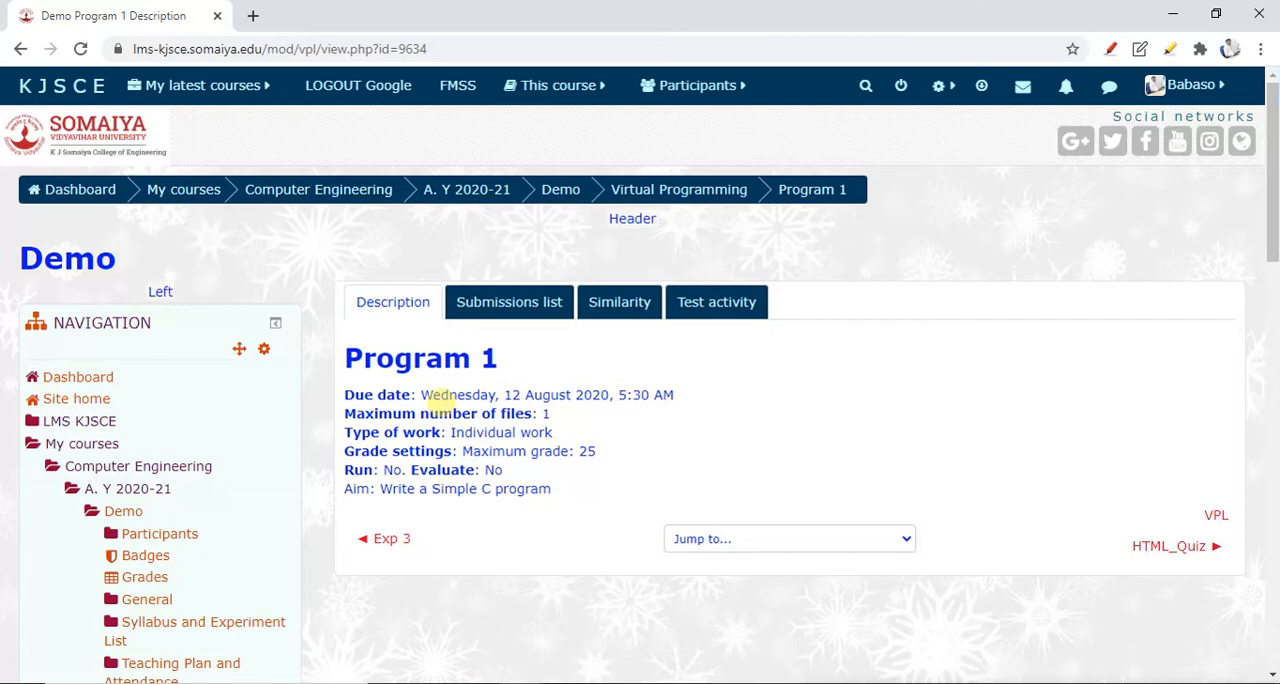
Review Program 1's description, including its due date, maximum number of files, type of work, grade, and run and evaluate settings
{"action": "left_click_drag", "start_coordinate": [420, 395], "coordinate": [674, 395]}
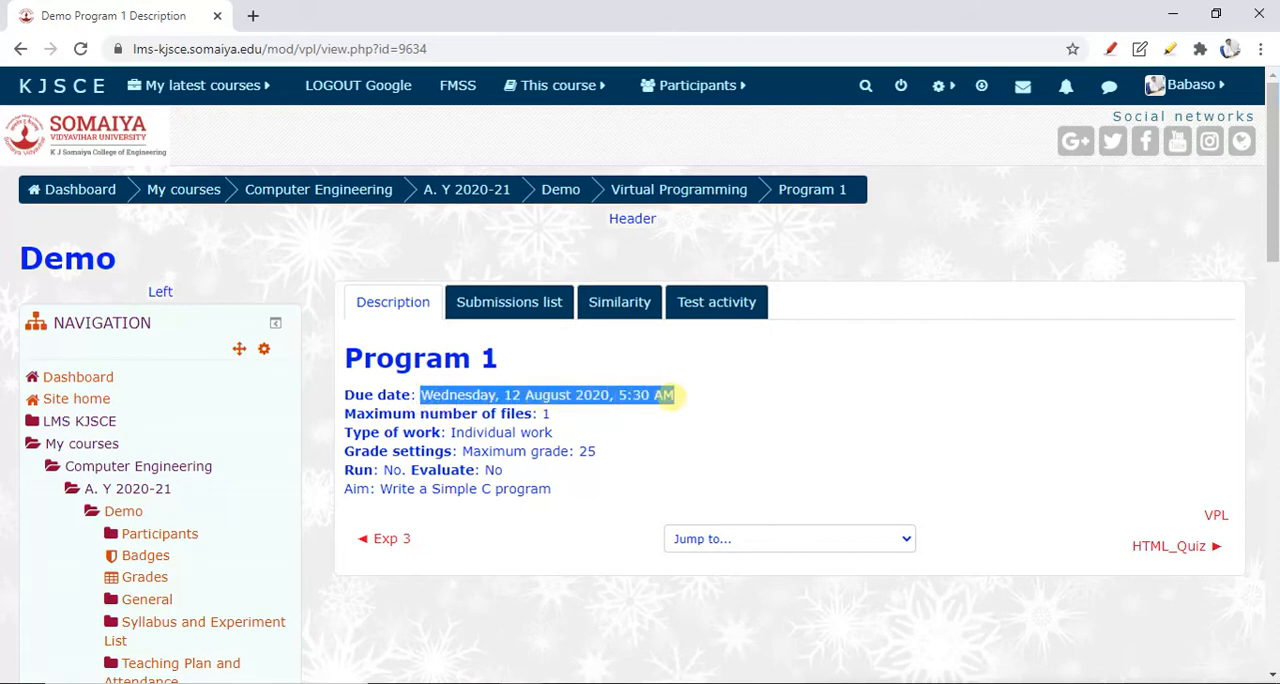
{"action": "scroll", "coordinate": [469, 414], "scroll_direction": "down", "scroll_amount": 3}
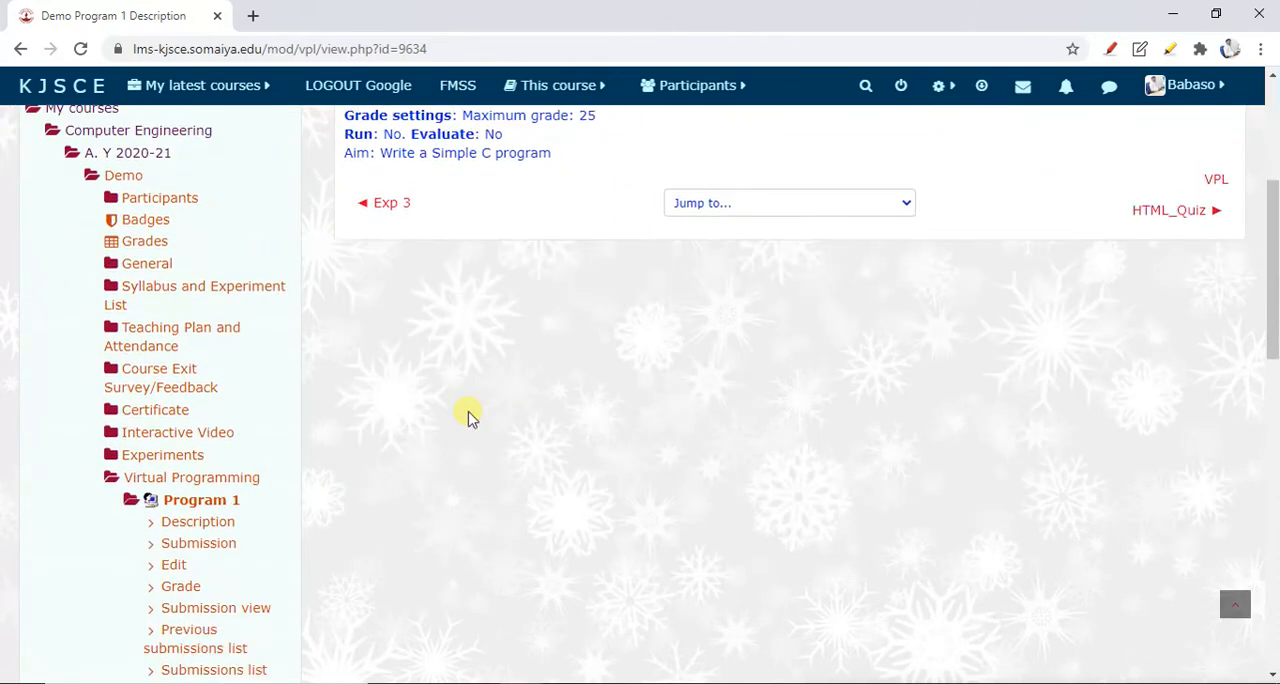
{"action": "scroll", "coordinate": [469, 414], "scroll_direction": "down", "scroll_amount": 5}
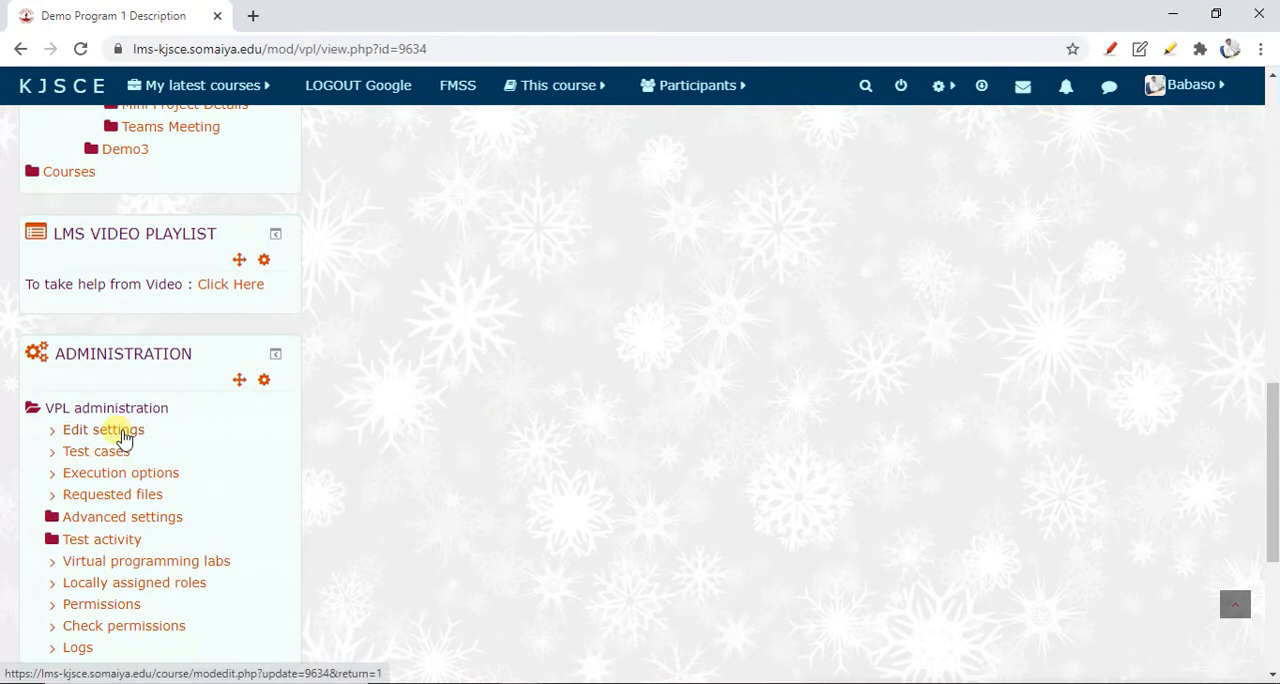
{"action": "scroll", "coordinate": [460, 438], "scroll_direction": "up", "scroll_amount": 8}
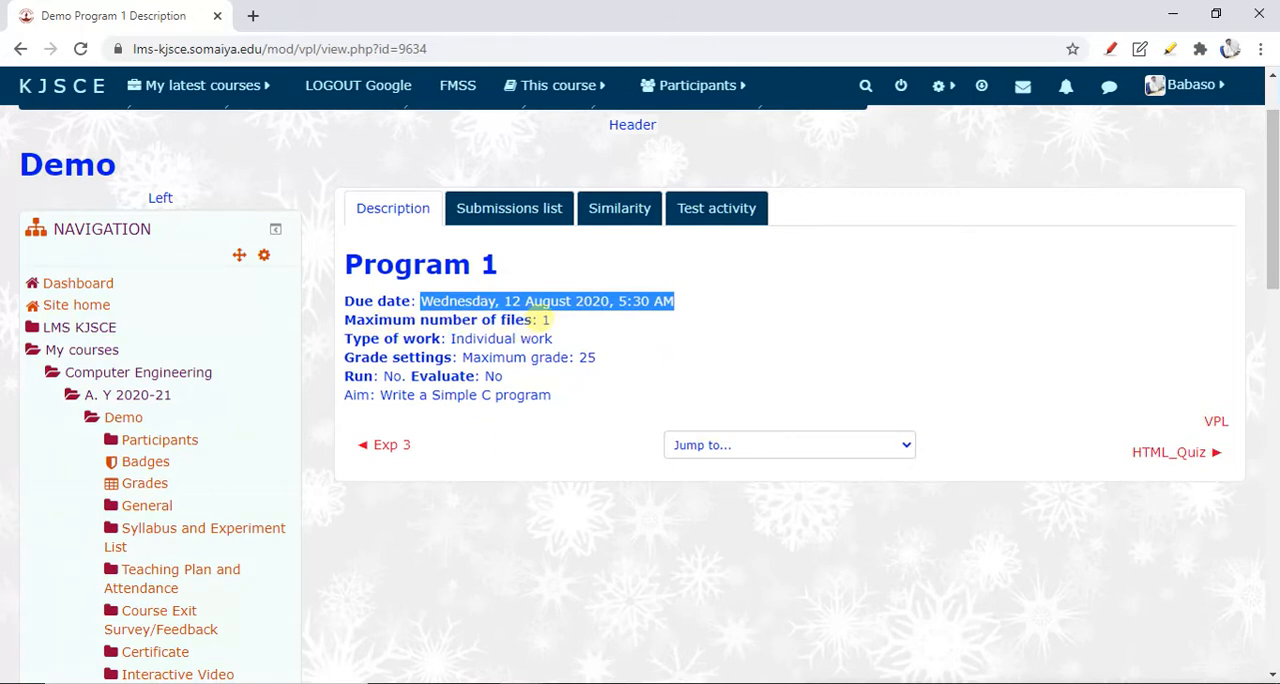
{"action": "double_click", "coordinate": [546, 320]}
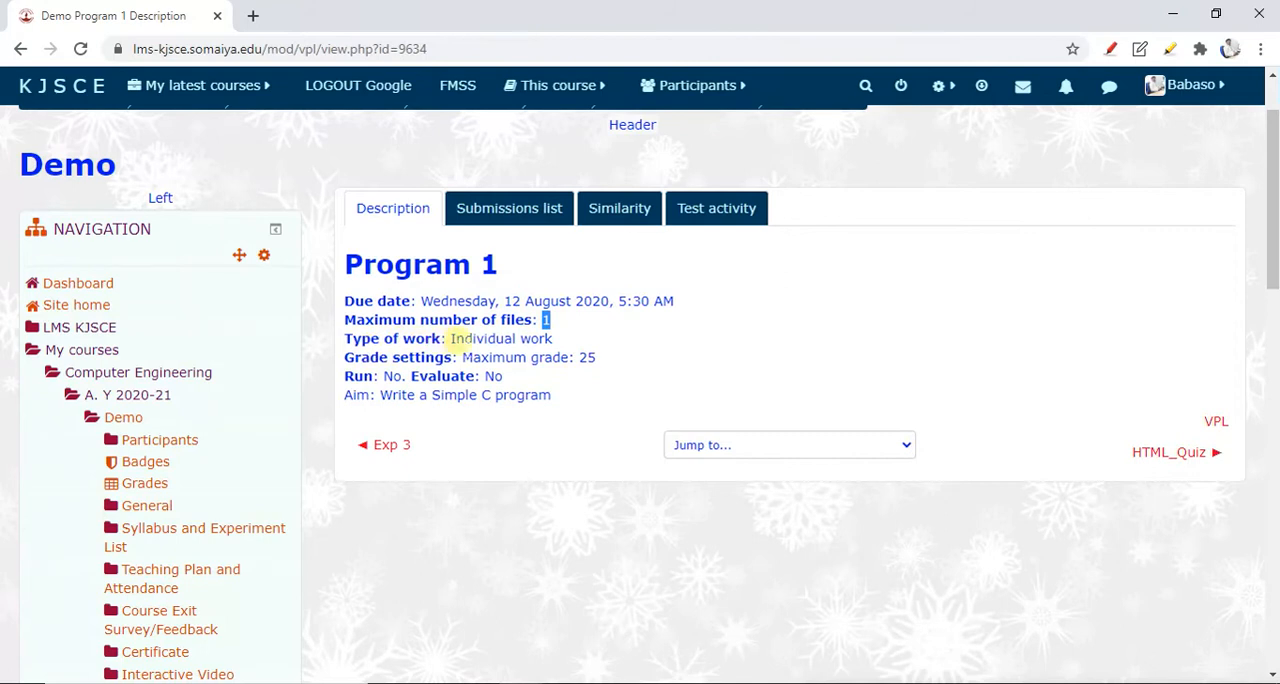
{"action": "left_click_drag", "start_coordinate": [347, 377], "coordinate": [396, 377]}
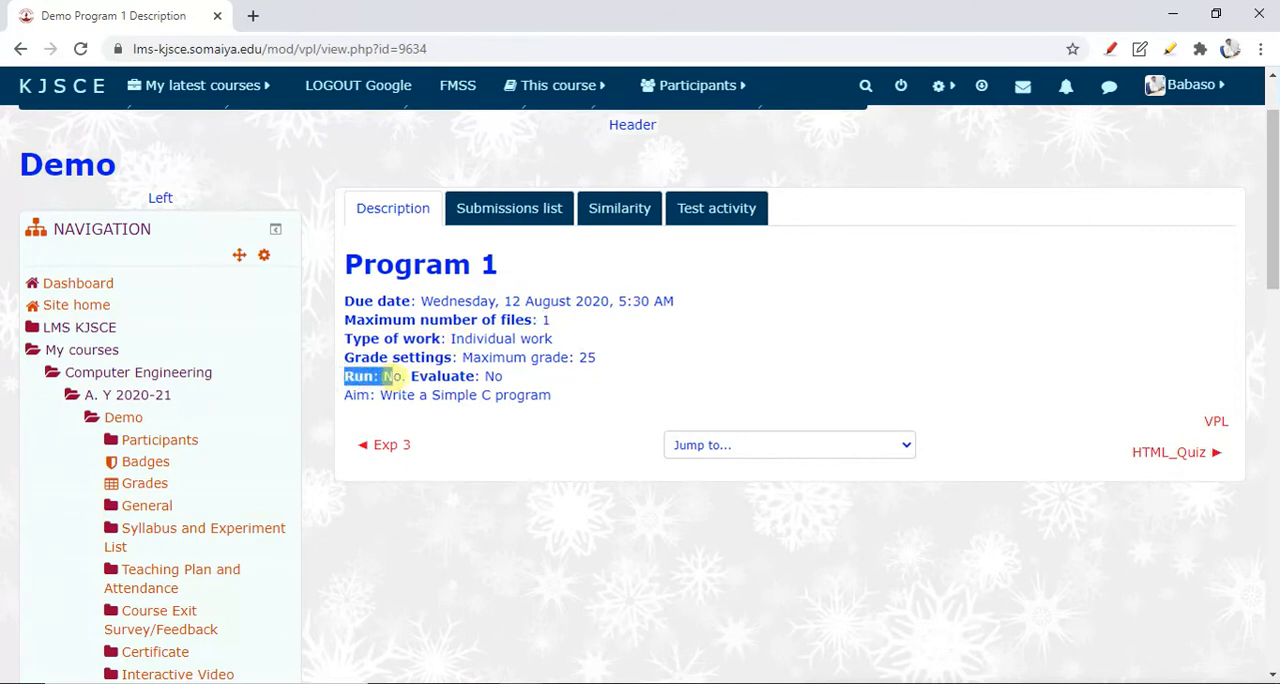
{"action": "left_click", "coordinate": [390, 376]}
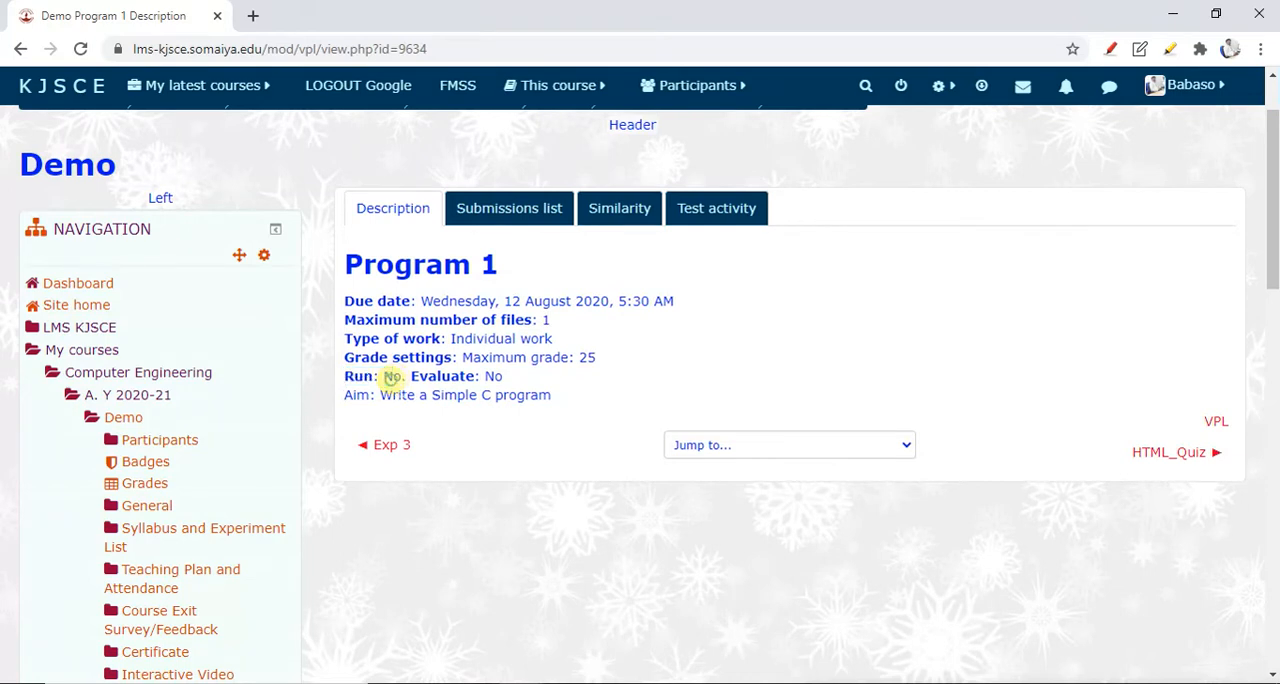
{"action": "double_click", "coordinate": [392, 376]}
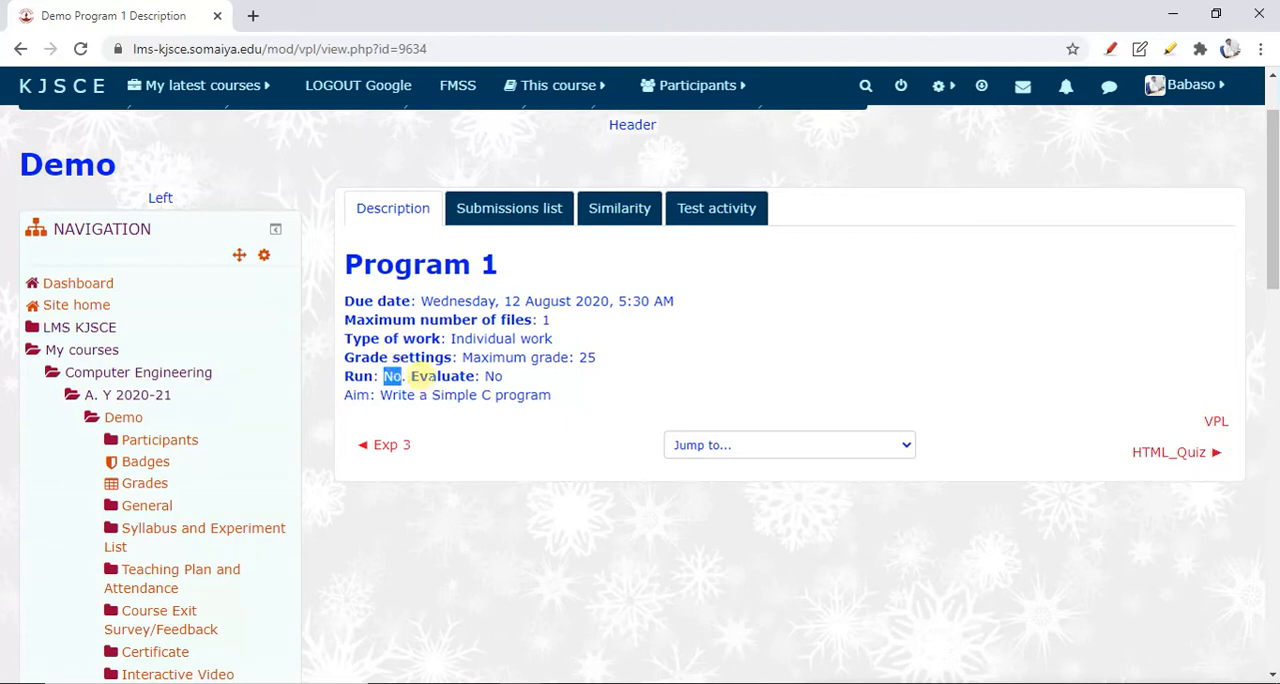
{"action": "scroll", "coordinate": [420, 376], "scroll_direction": "down", "scroll_amount": 1}
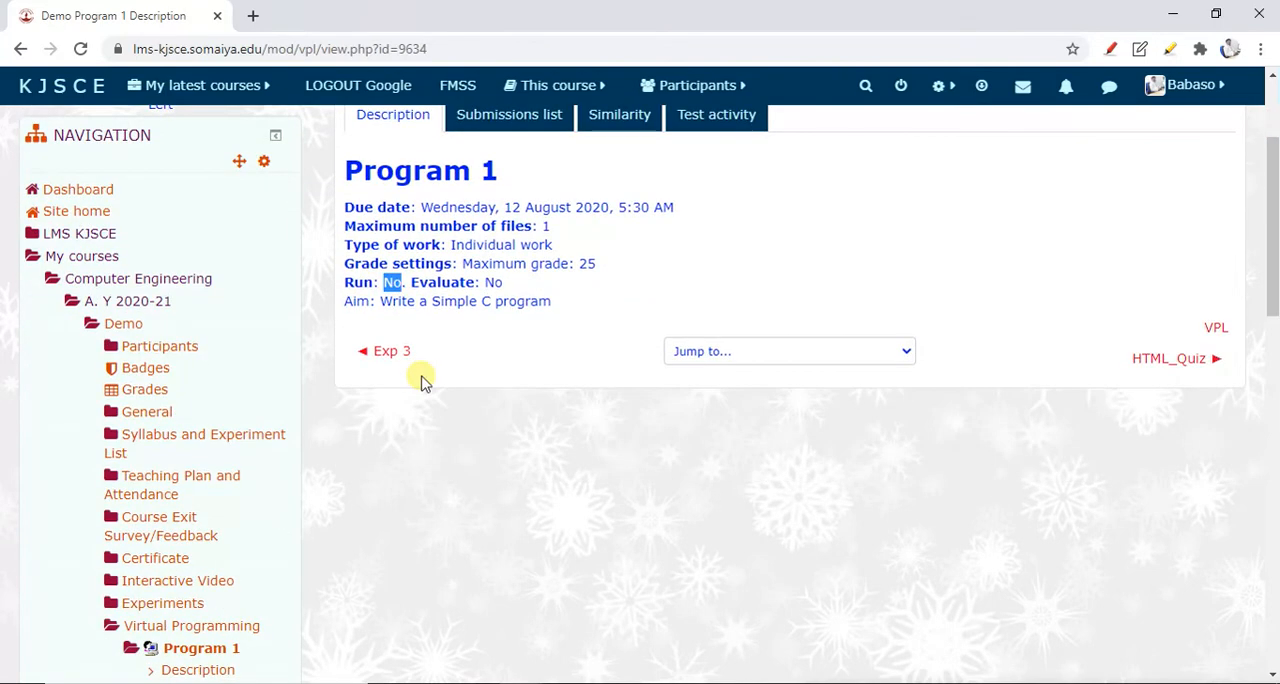
{"action": "scroll", "coordinate": [424, 342], "scroll_direction": "down", "scroll_amount": 1}
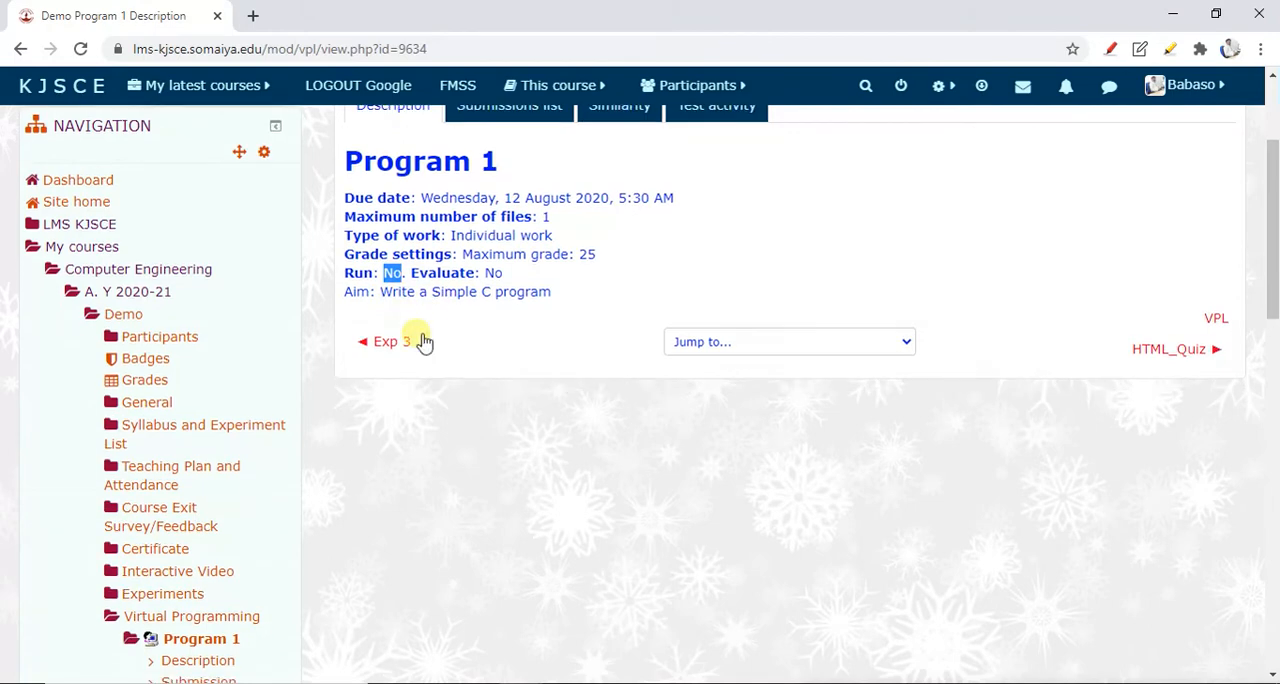
{"action": "scroll", "coordinate": [421, 340], "scroll_direction": "down", "scroll_amount": 3}
{"action": "scroll", "coordinate": [420, 332], "scroll_direction": "up", "scroll_amount": 5}
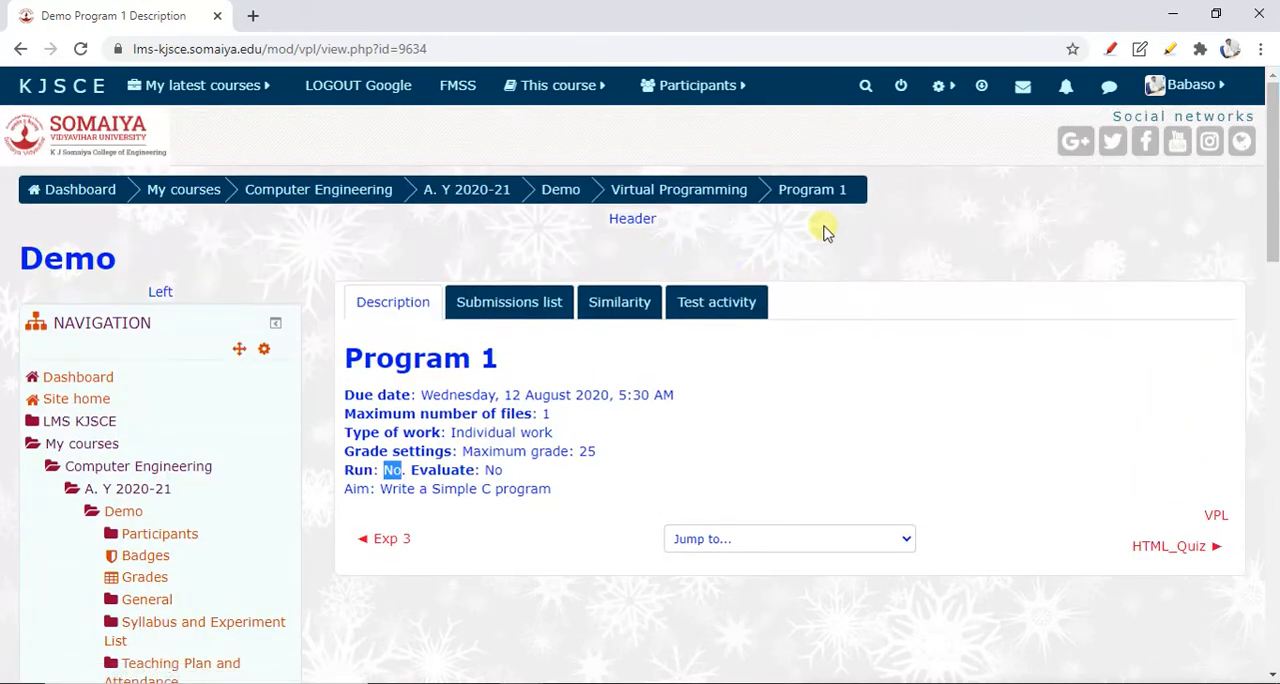
Open the execution options of Program 1 from its VPL administration settings
{"action": "scroll", "coordinate": [371, 400], "scroll_direction": "down", "scroll_amount": 10}
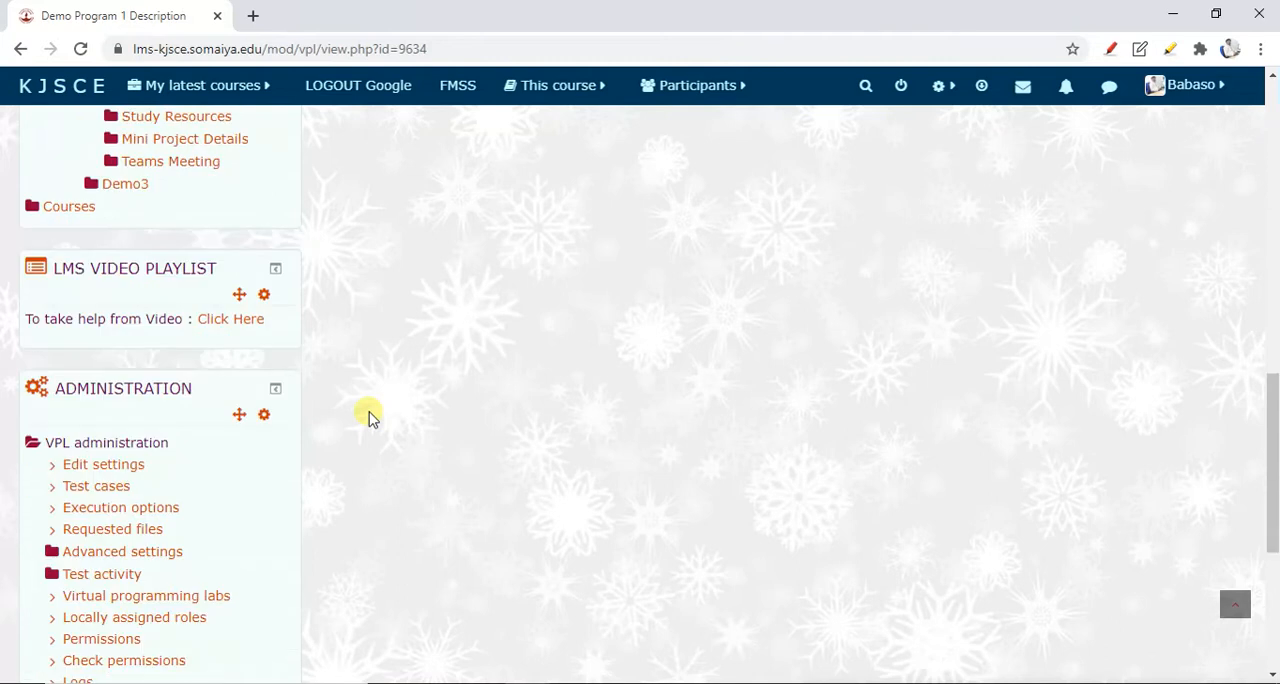
{"action": "scroll", "coordinate": [368, 418], "scroll_direction": "down", "scroll_amount": 1}
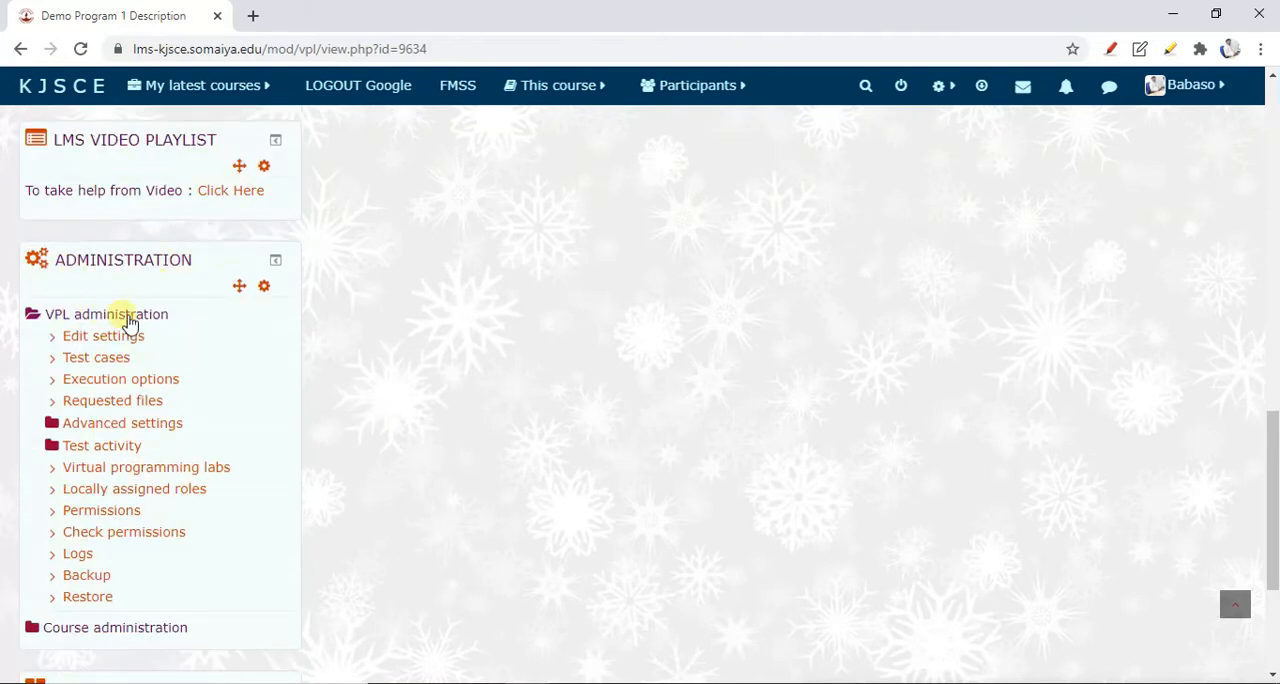
{"action": "left_click", "coordinate": [82, 389]}
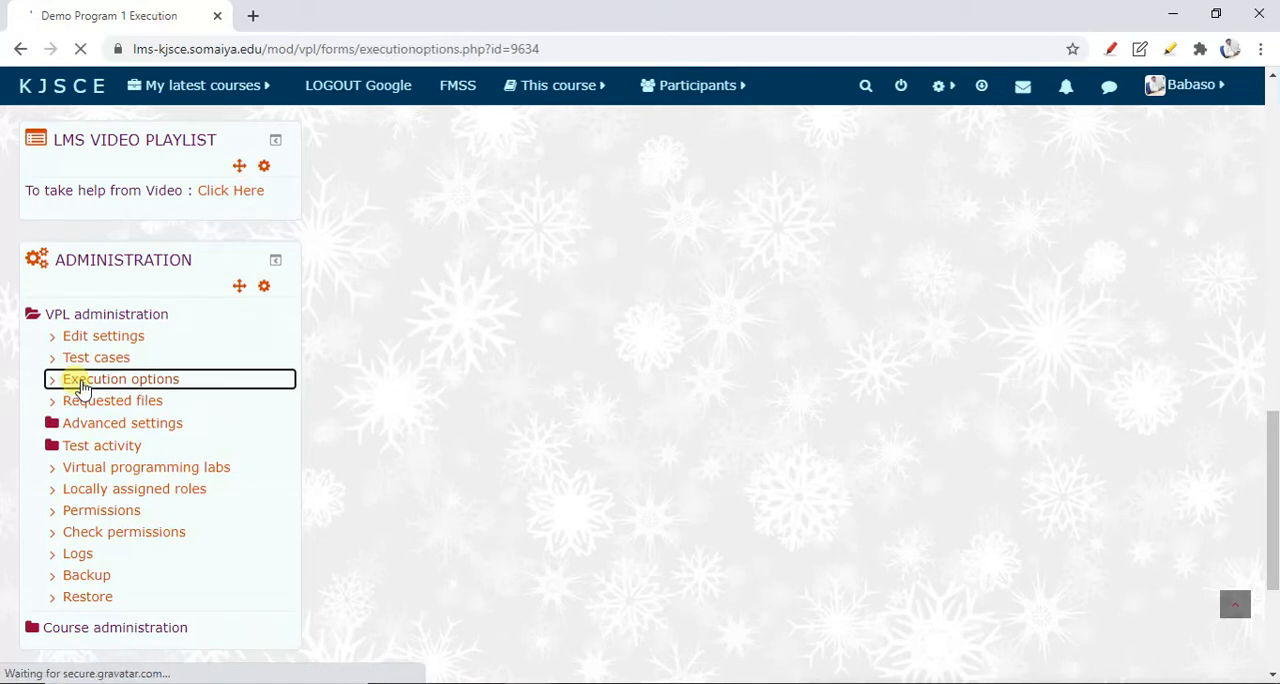
{"action": "scroll", "coordinate": [551, 447], "scroll_direction": "down", "scroll_amount": 1}
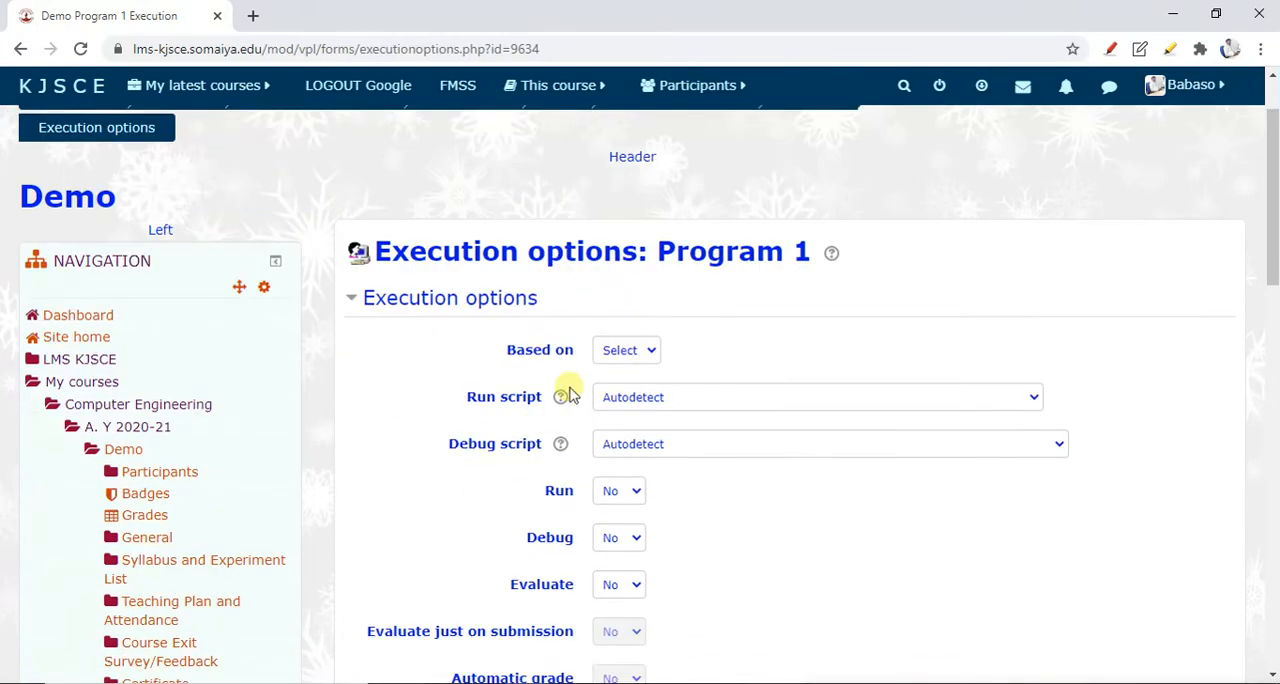
Check which activities the execution options can be based on, leaving the choice unset
{"action": "left_click", "coordinate": [616, 356]}
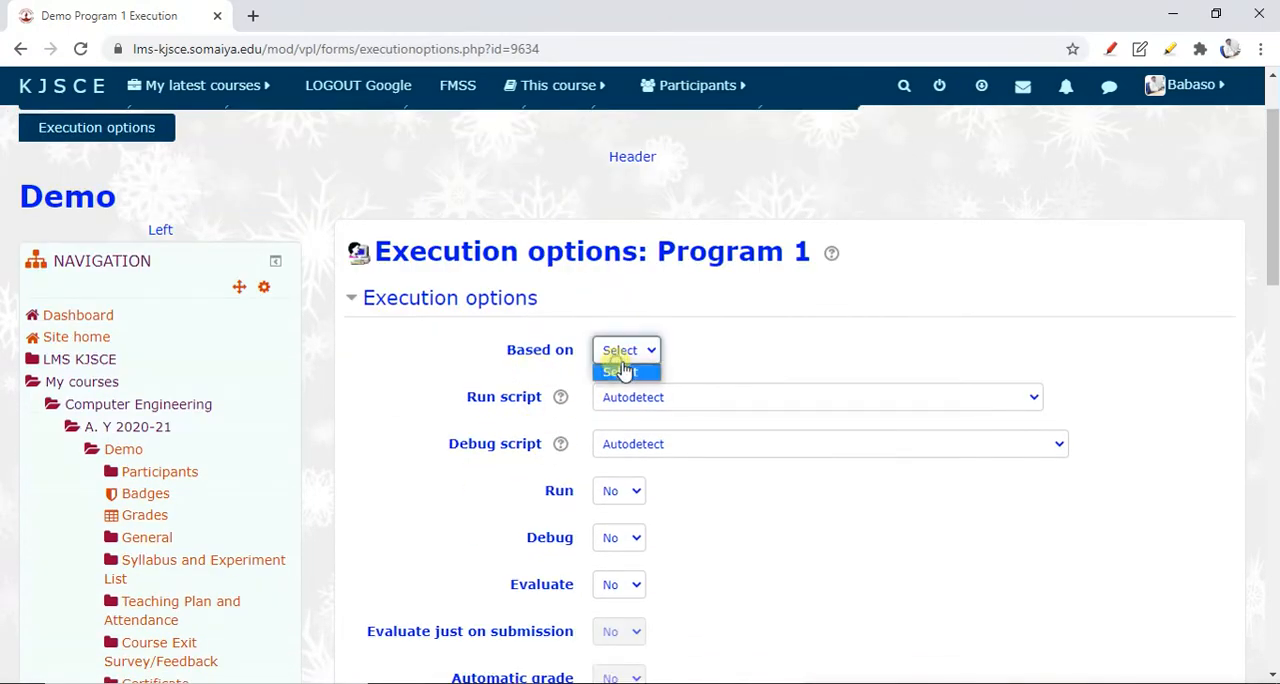
{"action": "left_click", "coordinate": [690, 373]}
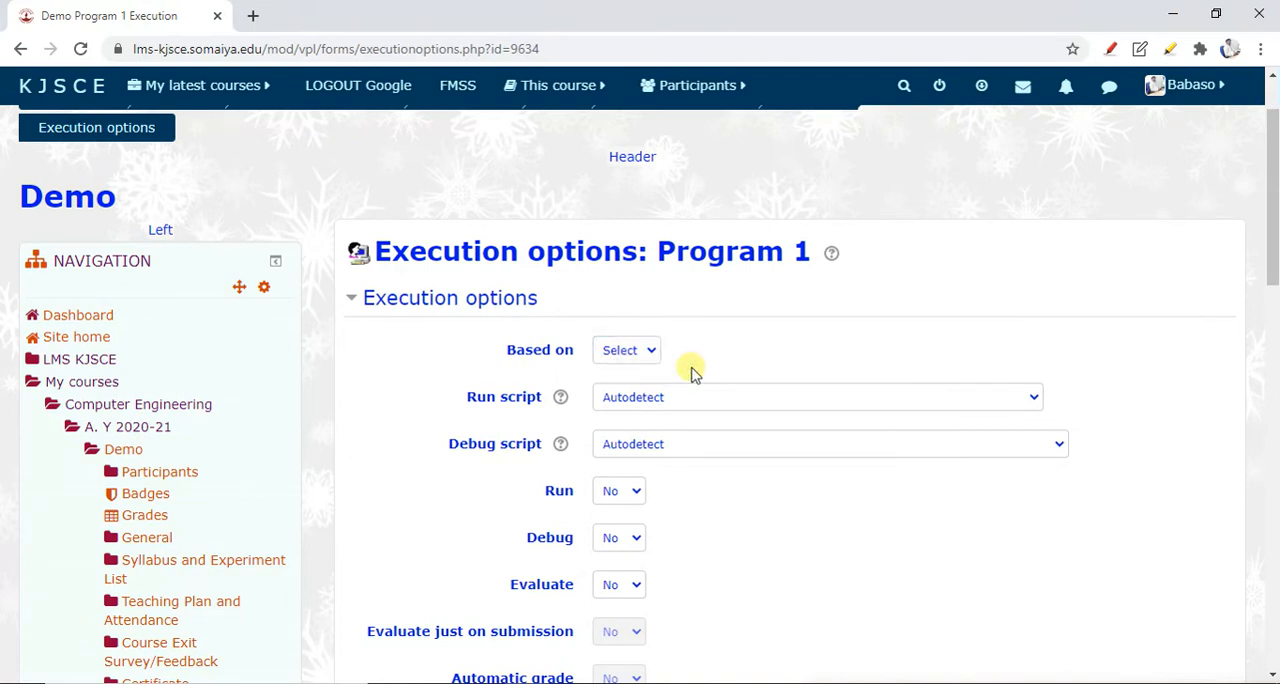
{"action": "left_click", "coordinate": [631, 352]}
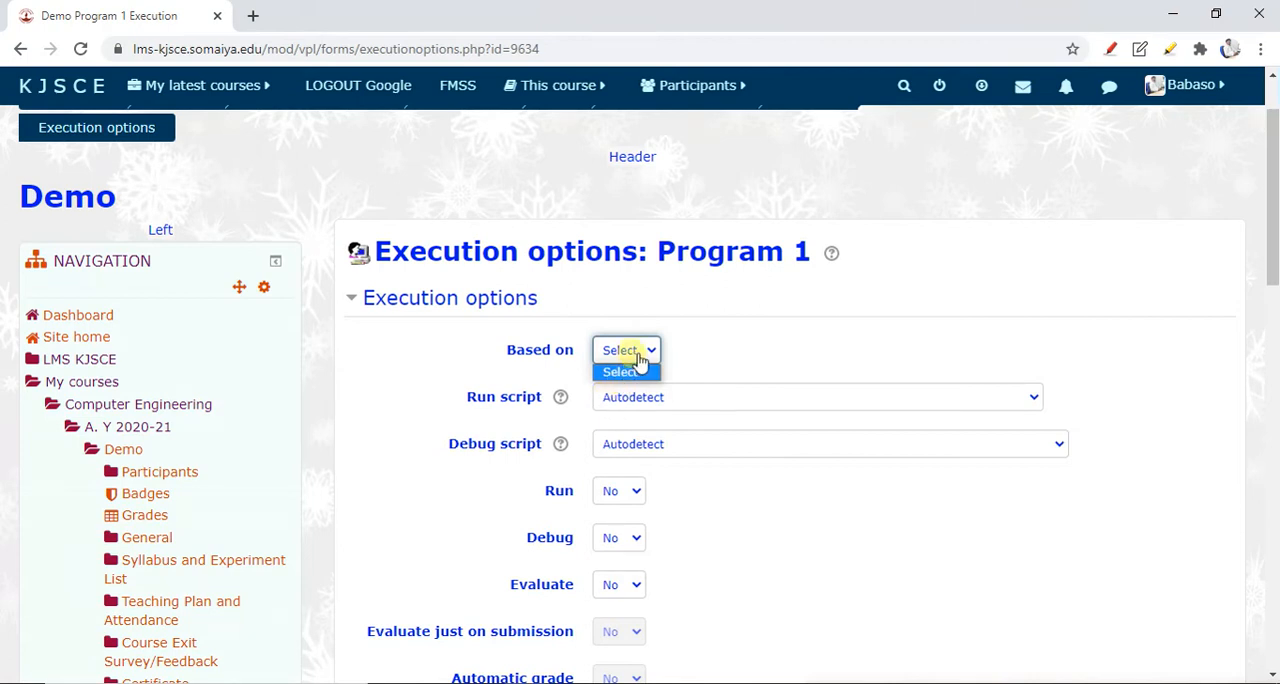
{"action": "left_click", "coordinate": [714, 343]}
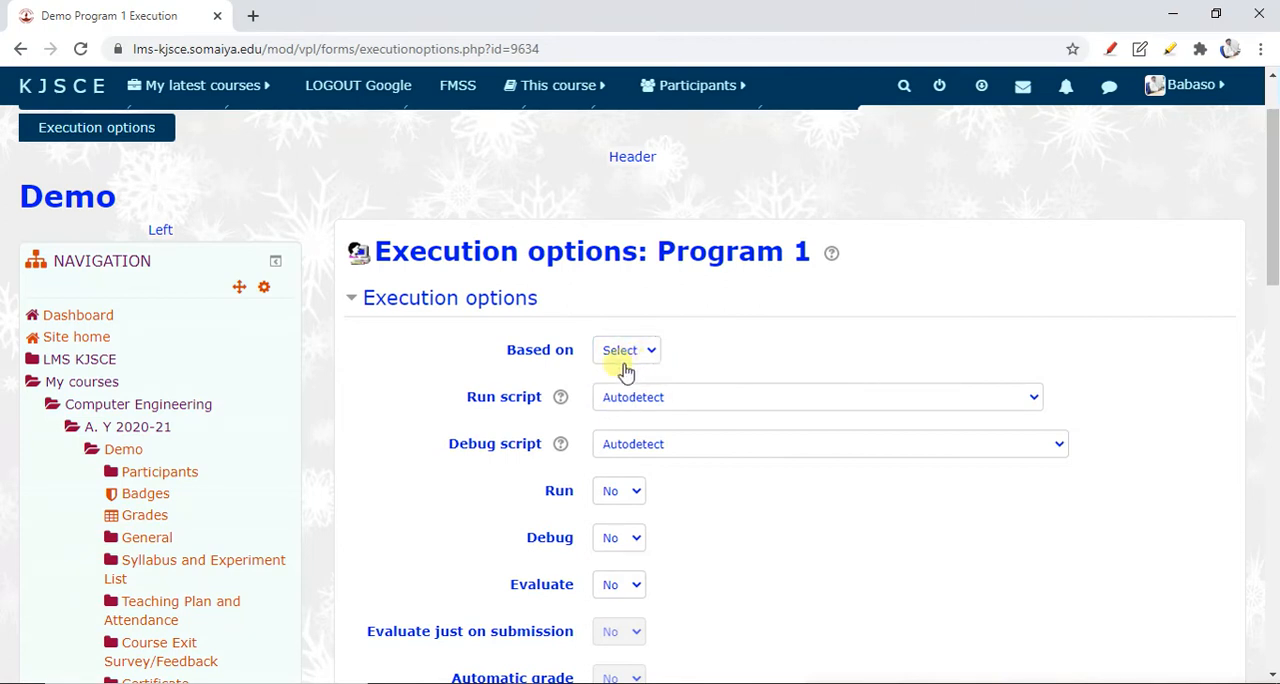
Set the run script to Autodetect in the execution options
{"action": "scroll", "coordinate": [535, 408], "scroll_direction": "down", "scroll_amount": 1}
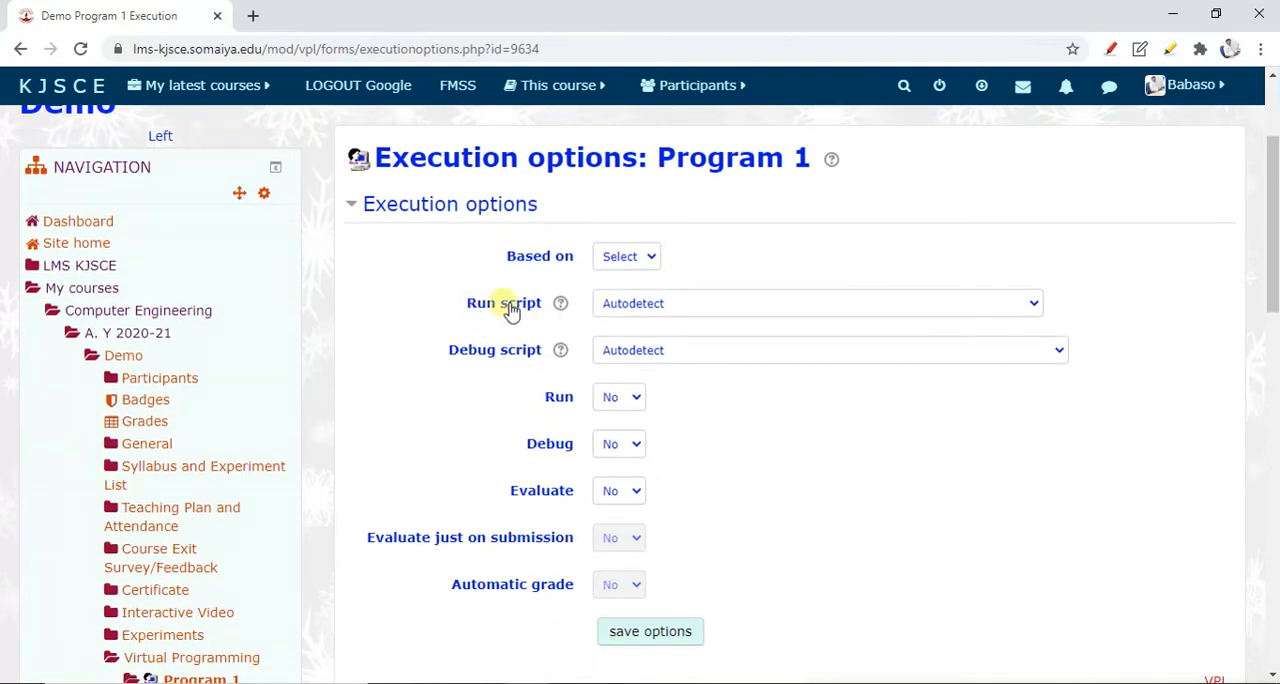
{"action": "left_click", "coordinate": [665, 313]}
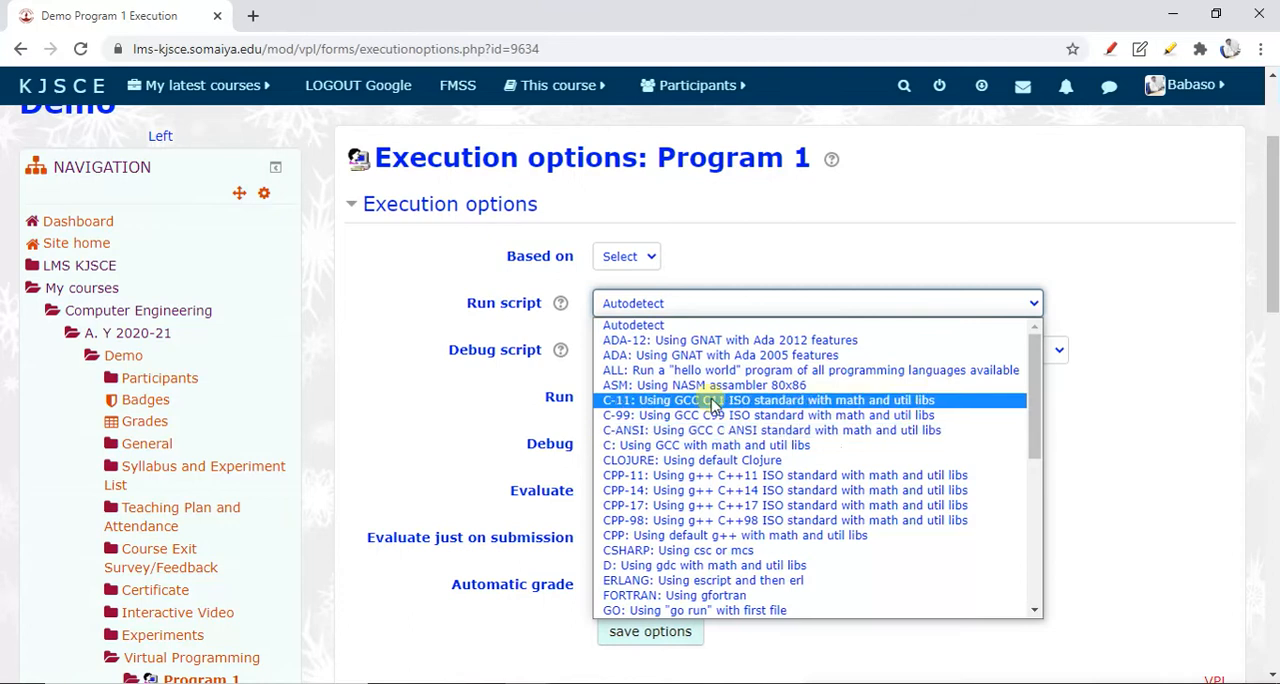
{"action": "left_click", "coordinate": [708, 325]}
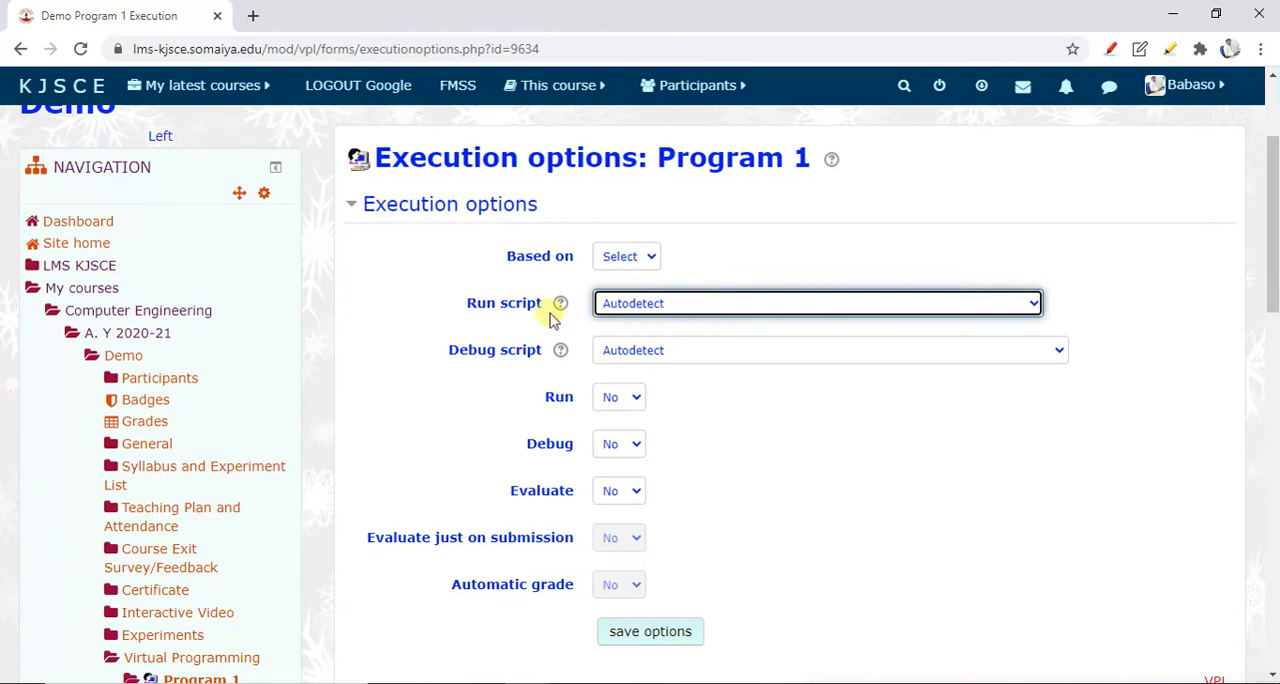
Look through the full list of programming languages offered for the run script without changing the selection
{"action": "left_click", "coordinate": [650, 312]}
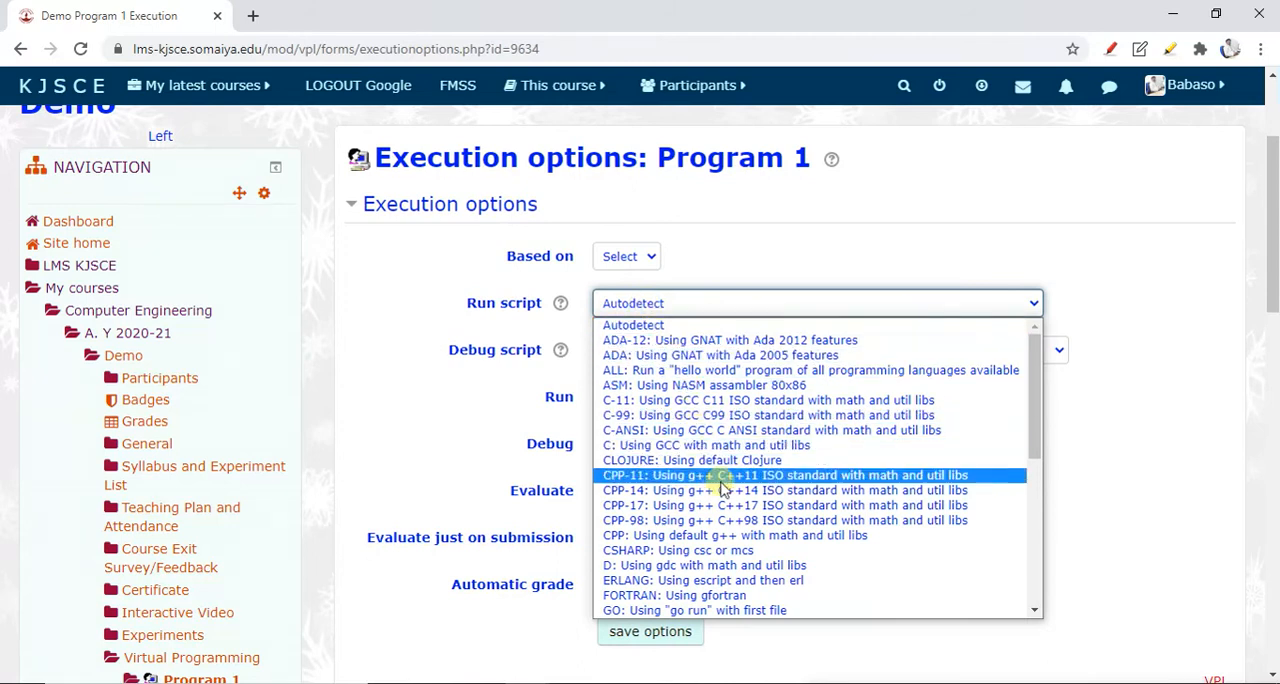
{"action": "scroll", "coordinate": [725, 497], "scroll_direction": "down", "scroll_amount": 3}
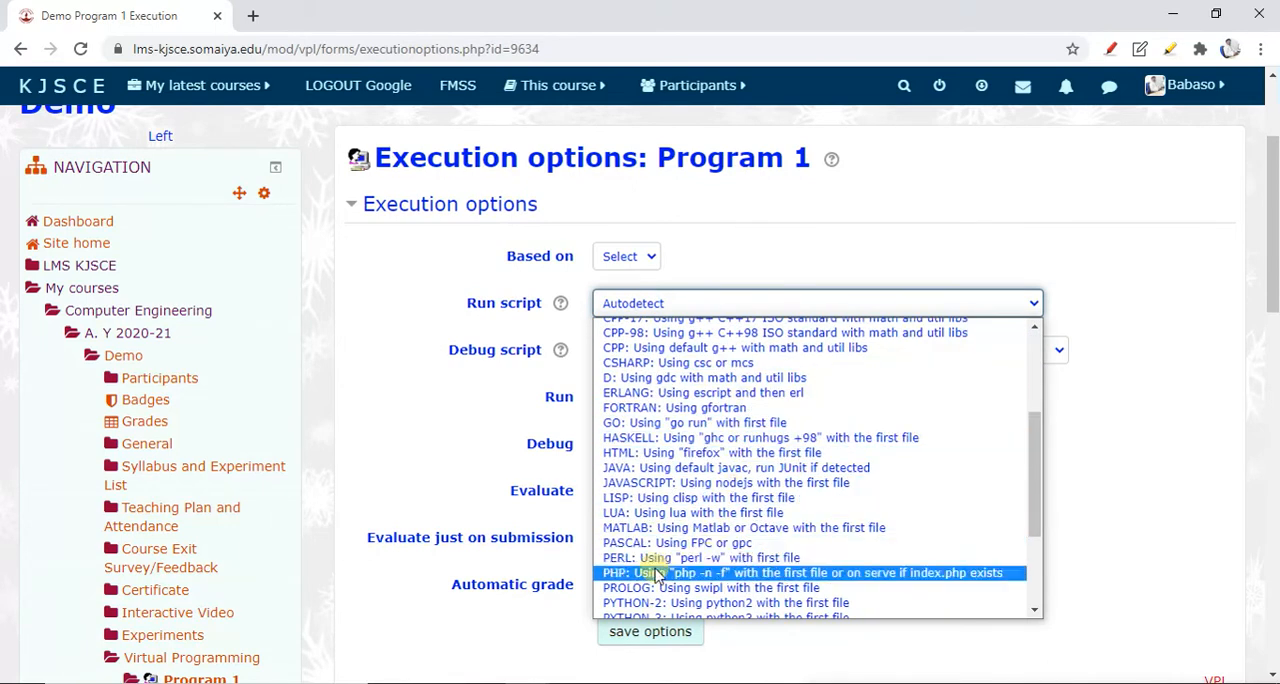
{"action": "scroll", "coordinate": [683, 537], "scroll_direction": "down", "scroll_amount": 3}
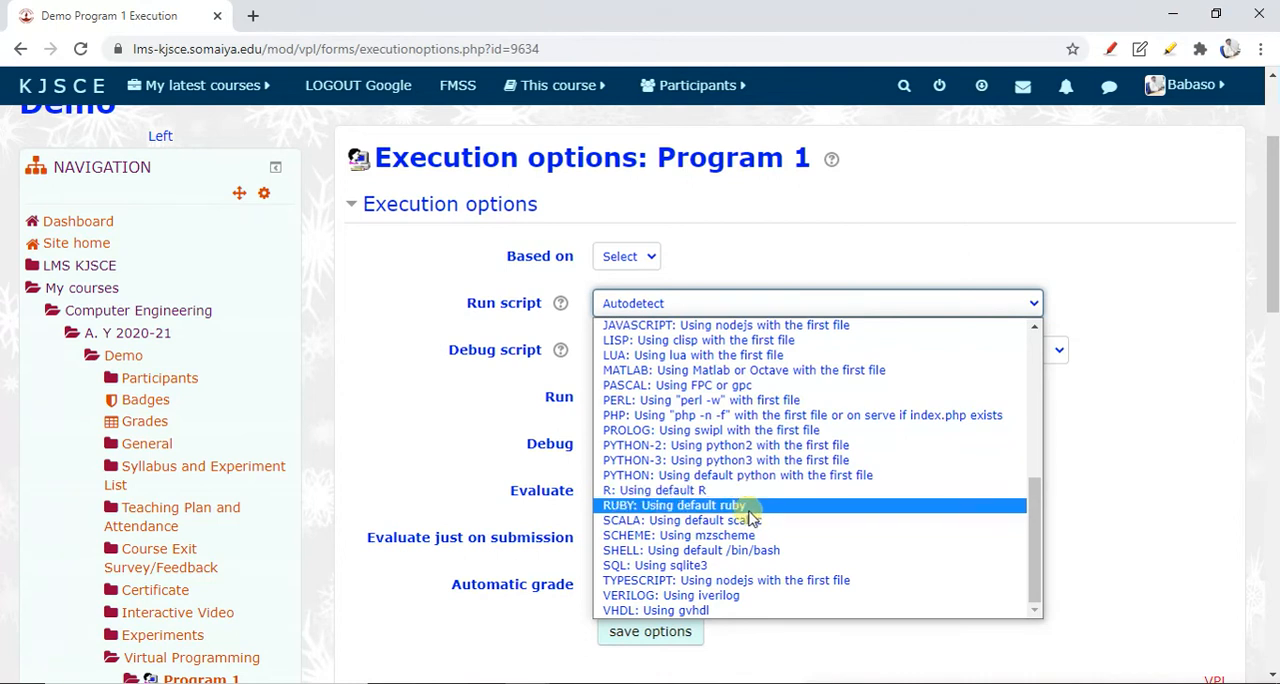
{"action": "scroll", "coordinate": [766, 508], "scroll_direction": "up", "scroll_amount": 4}
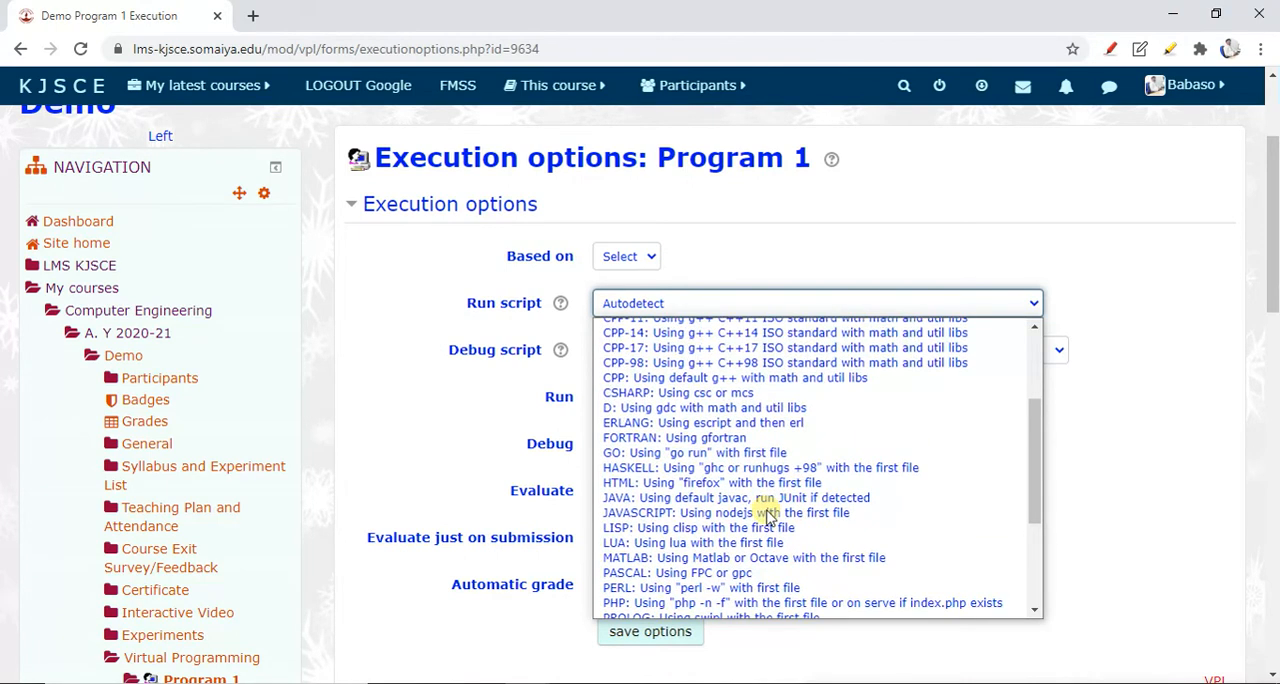
{"action": "scroll", "coordinate": [766, 512], "scroll_direction": "up", "scroll_amount": 3}
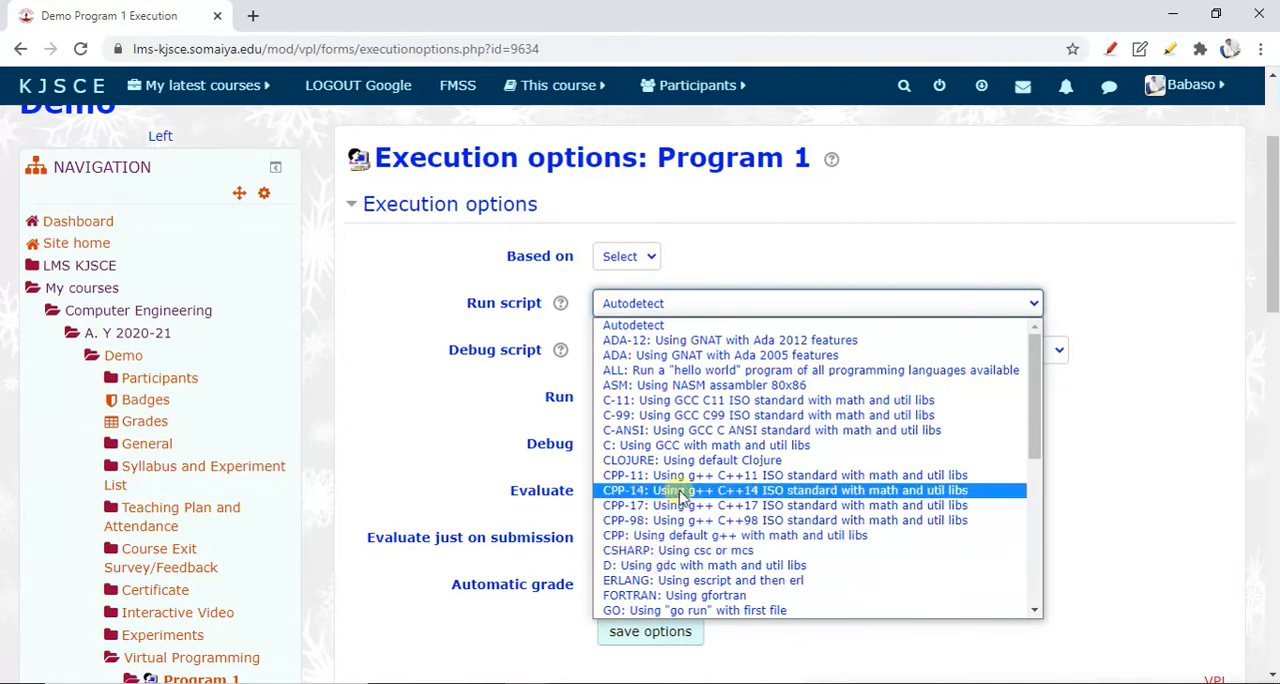
{"action": "scroll", "coordinate": [700, 538], "scroll_direction": "down", "scroll_amount": 4}
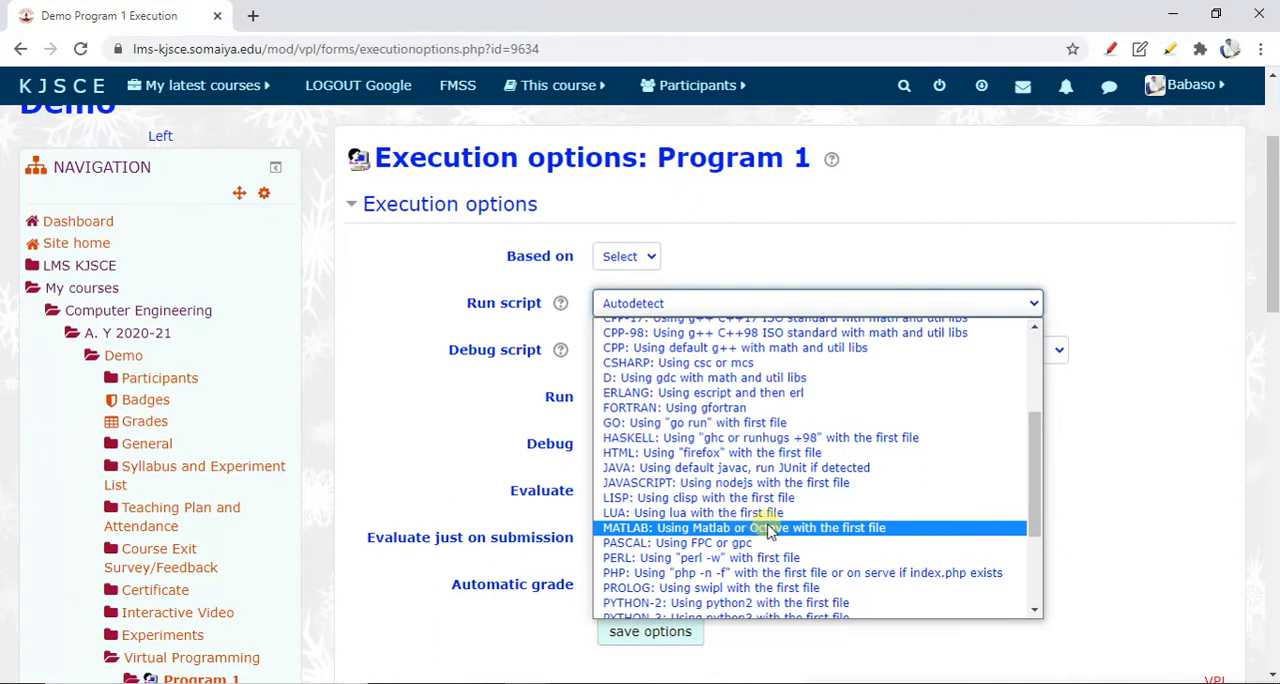
{"action": "scroll", "coordinate": [768, 522], "scroll_direction": "up", "scroll_amount": 4}
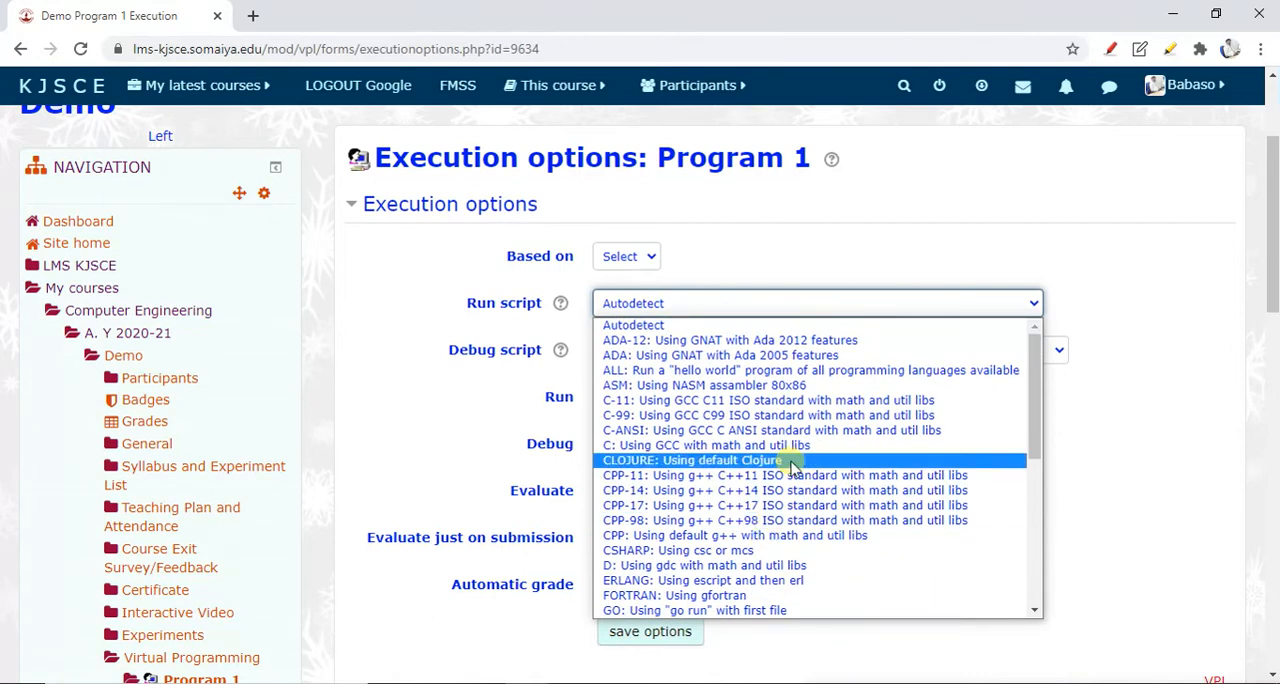
{"action": "left_click", "coordinate": [517, 383]}
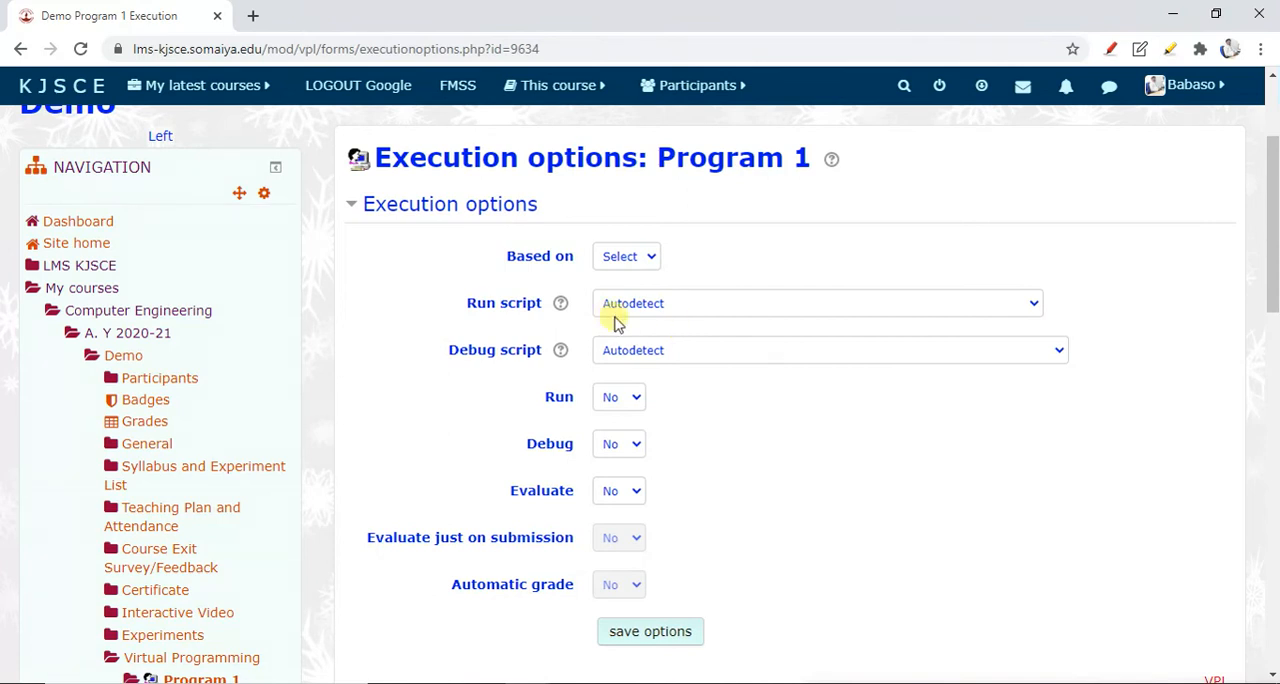
Set both Run and Debug to Yes in Program 1's execution options
{"action": "scroll", "coordinate": [682, 388], "scroll_direction": "down", "scroll_amount": 1}
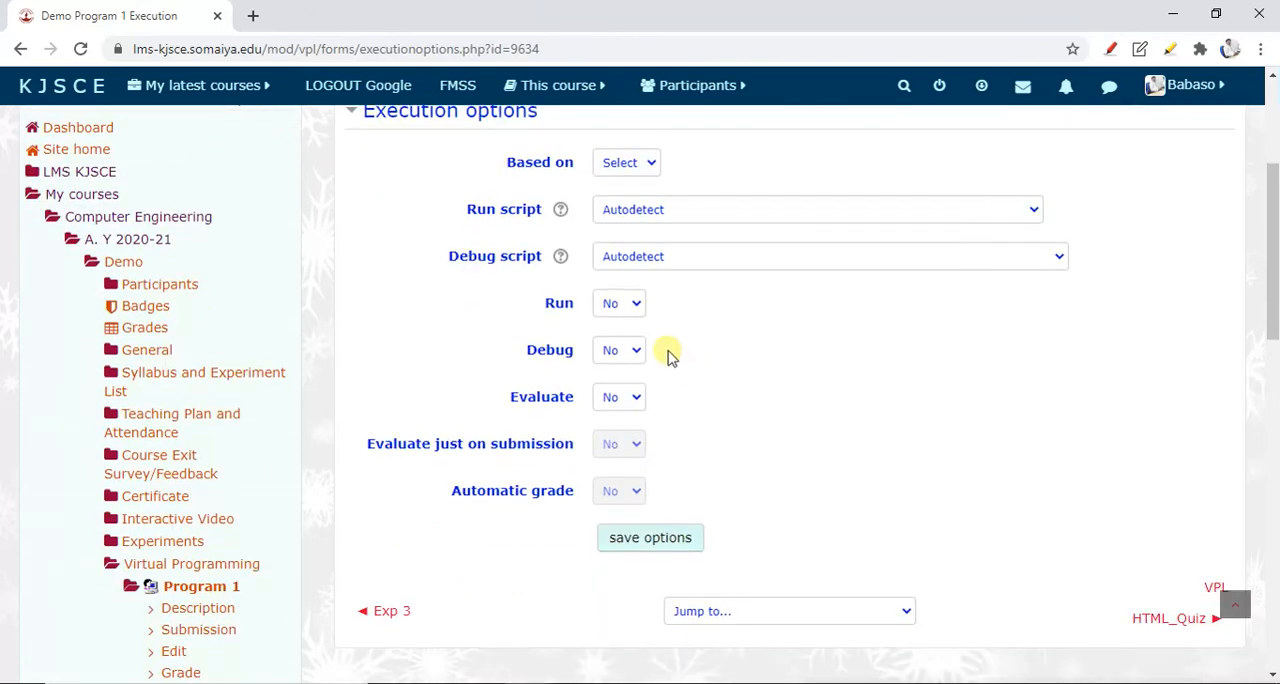
{"action": "left_click", "coordinate": [630, 316]}
{"action": "left_click", "coordinate": [627, 338]}
{"action": "left_click", "coordinate": [621, 347]}
{"action": "left_click", "coordinate": [622, 384]}
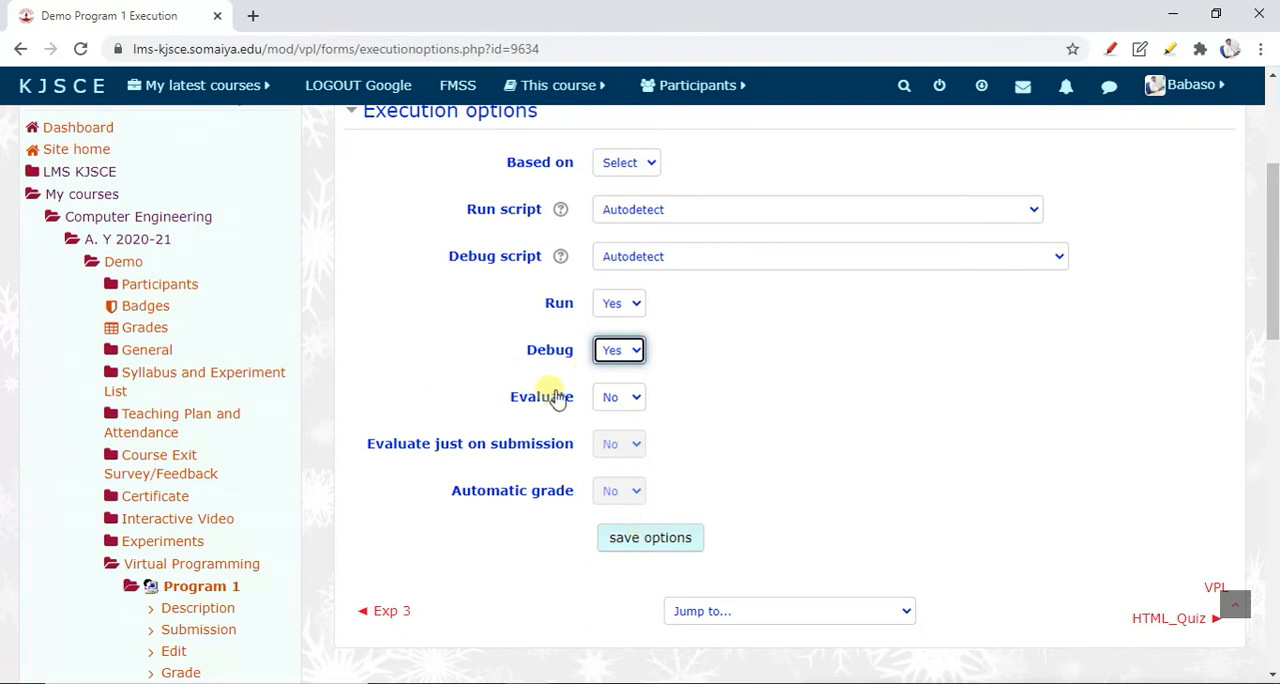
Save Program 1's execution options
{"action": "left_click", "coordinate": [641, 556]}
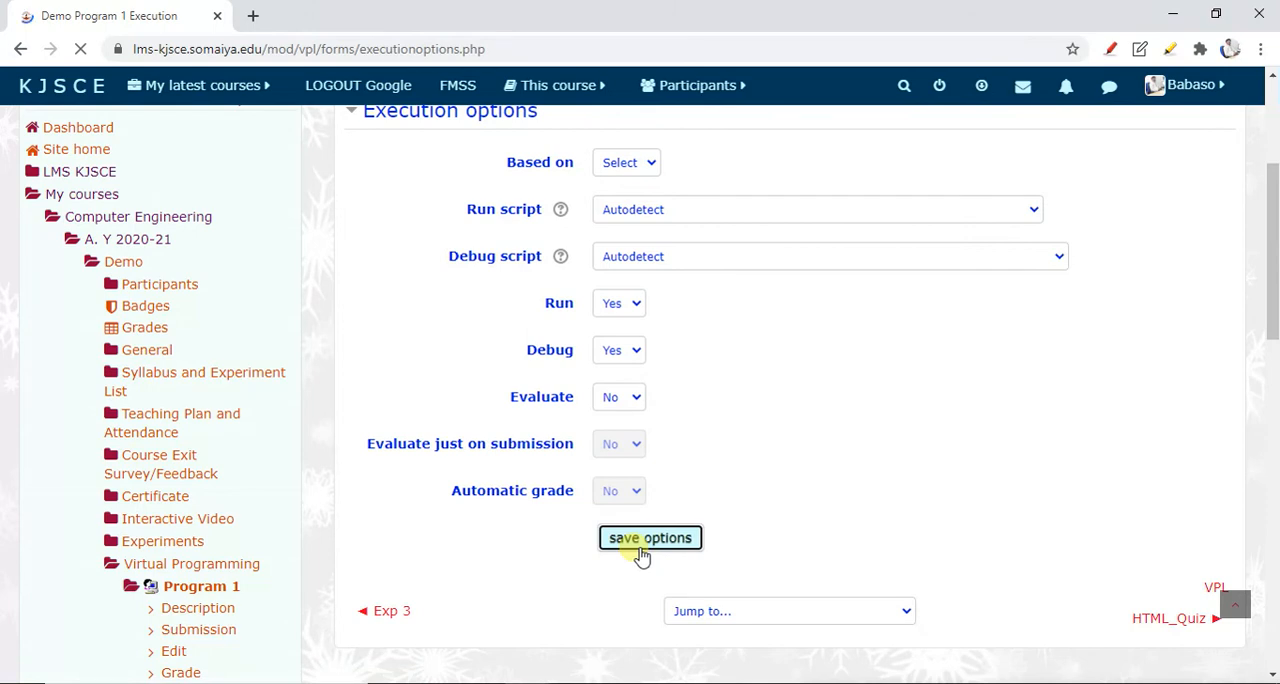
{"action": "scroll", "coordinate": [640, 557], "scroll_direction": "down", "scroll_amount": 1}
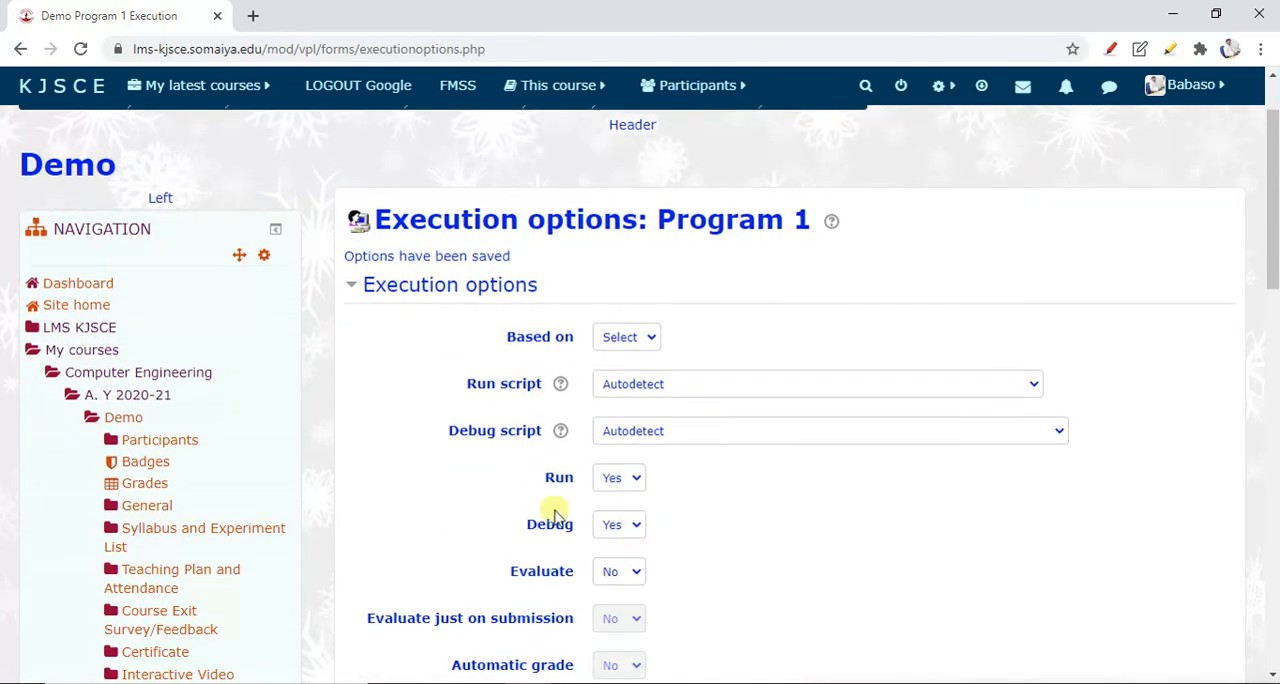
{"action": "scroll", "coordinate": [297, 480], "scroll_direction": "down", "scroll_amount": 2}
{"action": "scroll", "coordinate": [297, 480], "scroll_direction": "up", "scroll_amount": 3}
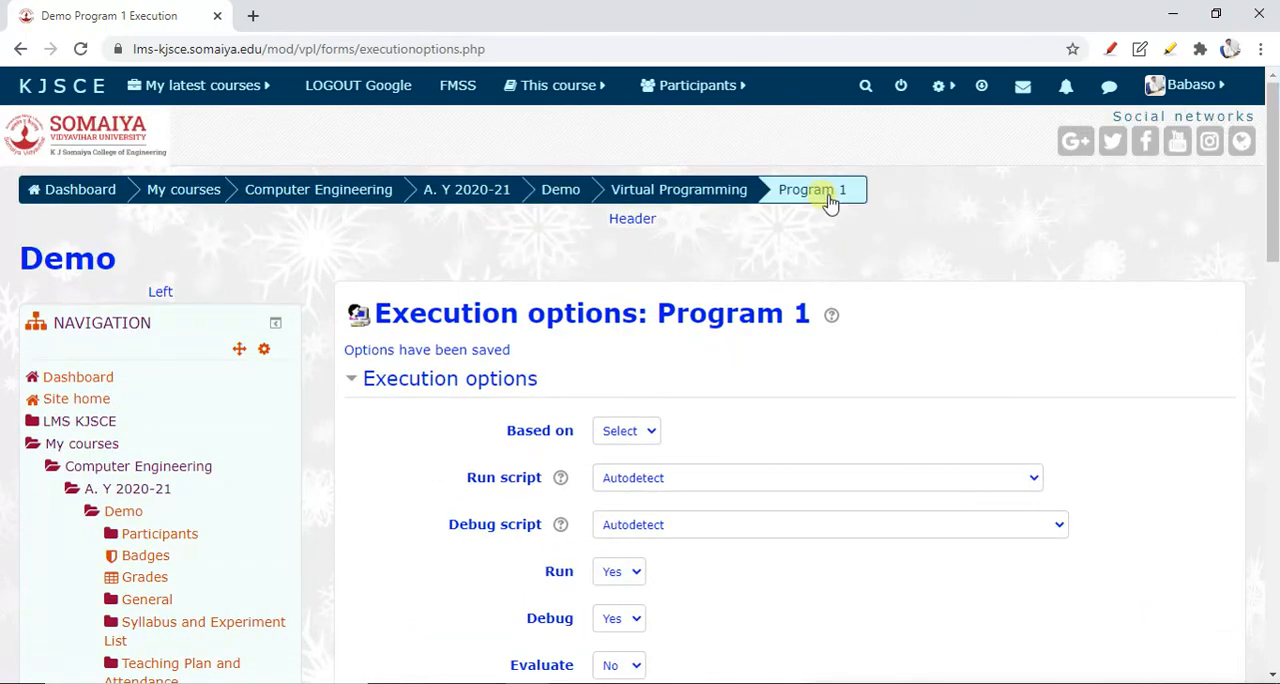
Open Program 1's description page and check its Run and Debug settings
{"action": "left_click", "coordinate": [812, 190]}
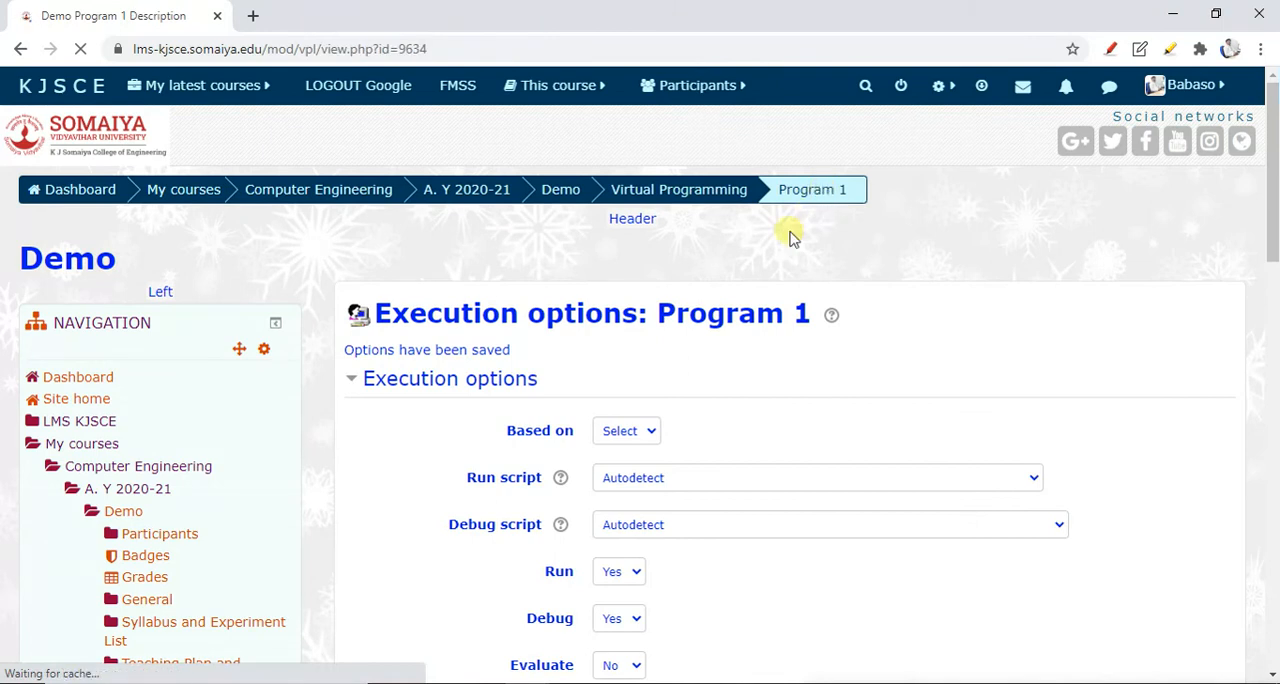
{"action": "double_click", "coordinate": [393, 469]}
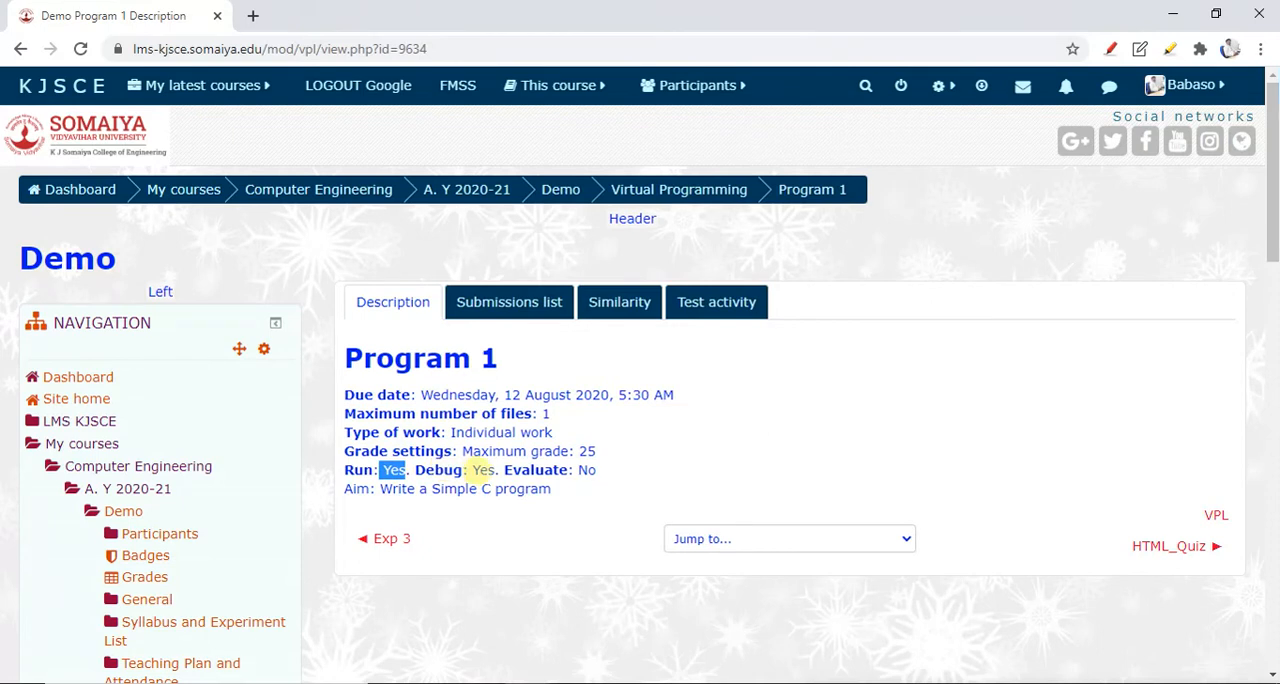
{"action": "double_click", "coordinate": [482, 469]}
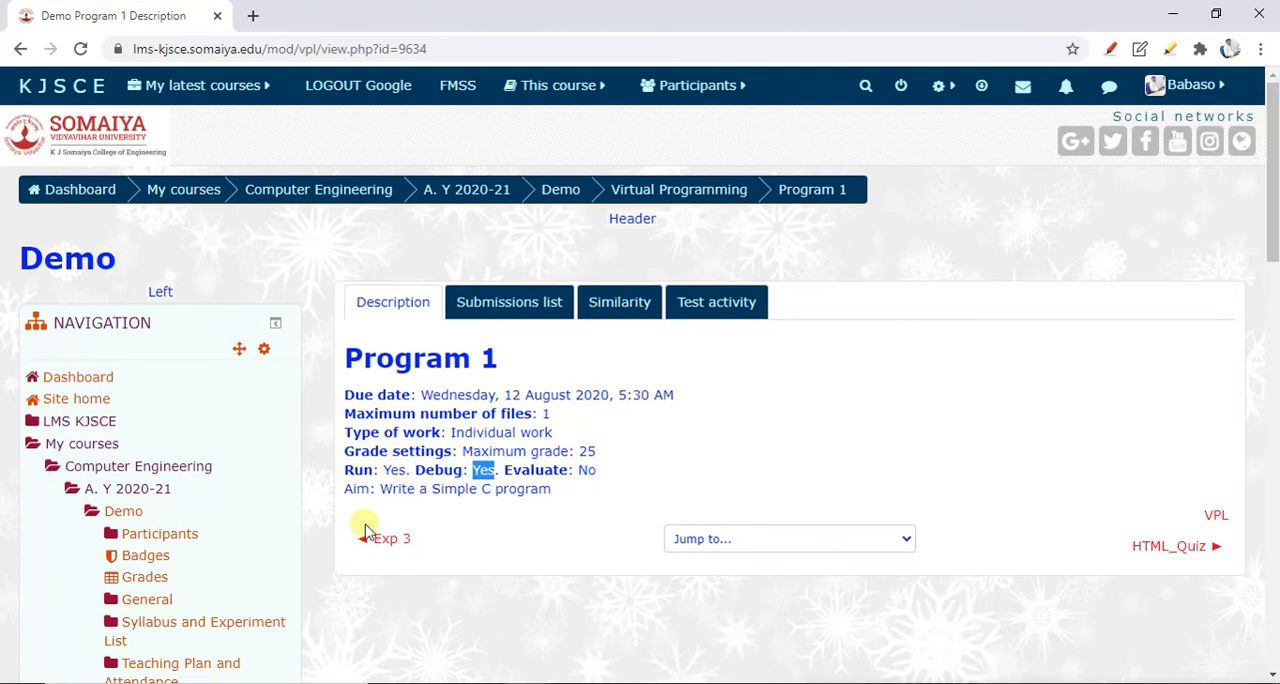
Examine Program 1's submissions list, including its filters and the report and download options
{"action": "left_click", "coordinate": [498, 310]}
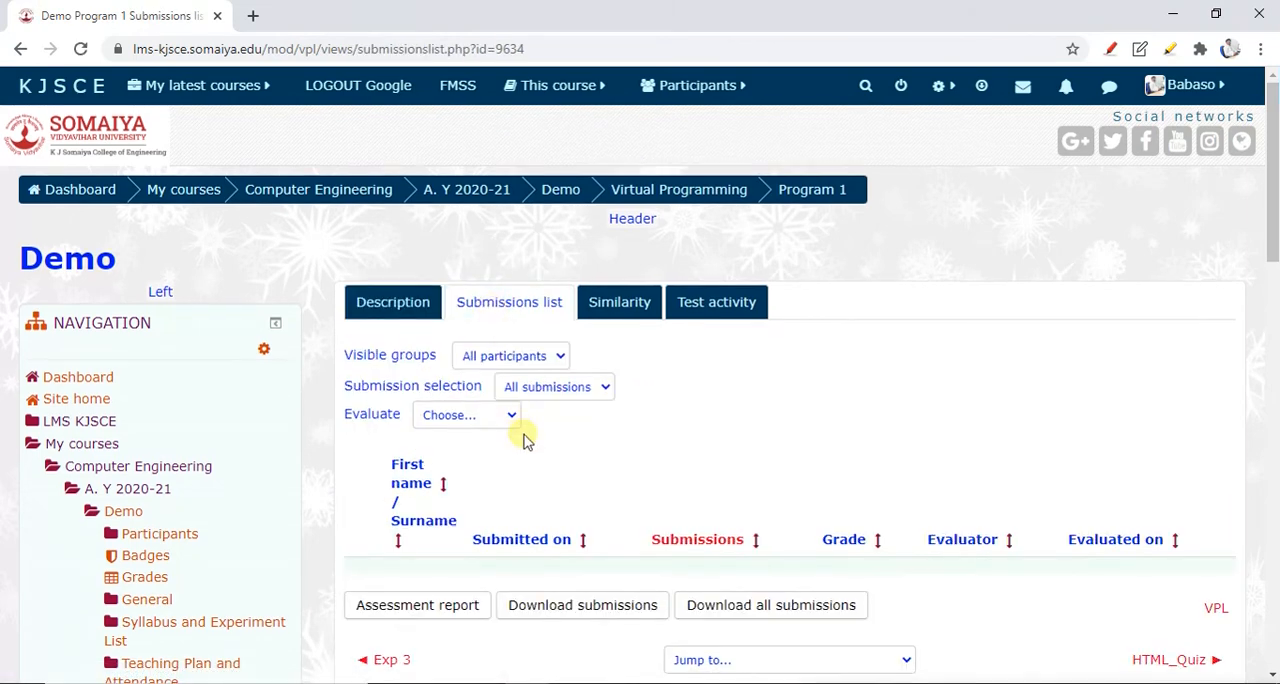
{"action": "scroll", "coordinate": [518, 434], "scroll_direction": "down", "scroll_amount": 2}
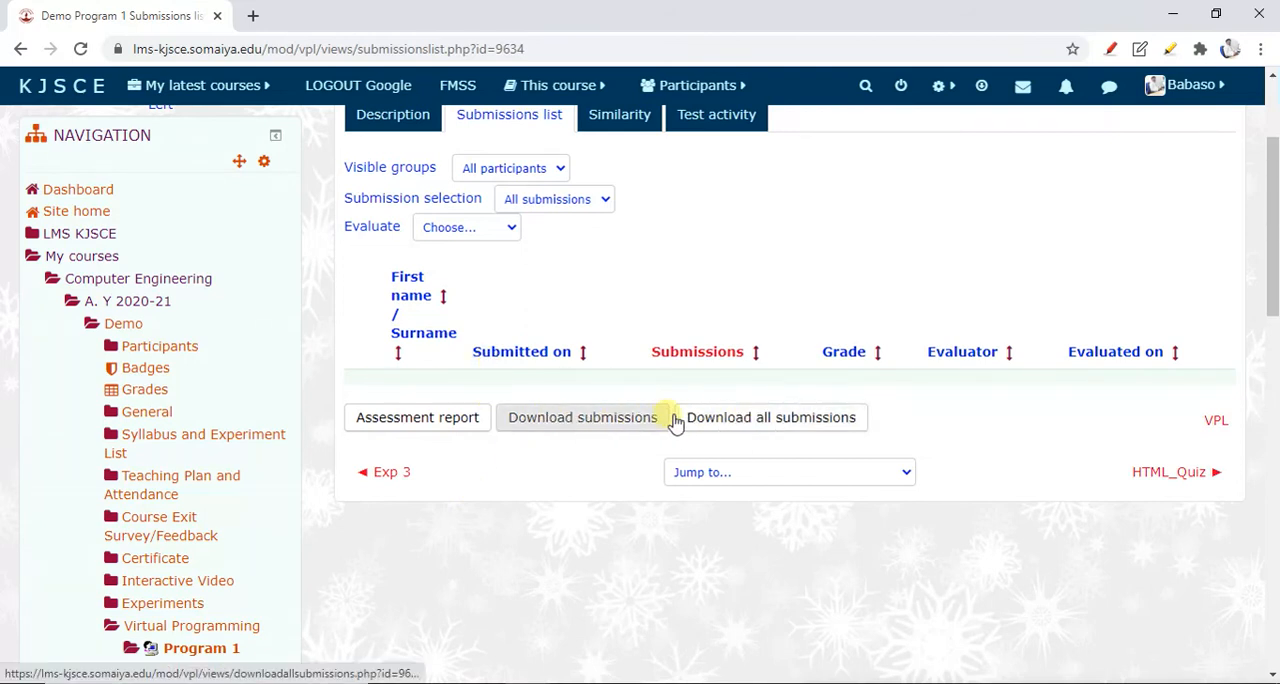
{"action": "scroll", "coordinate": [700, 428], "scroll_direction": "up", "scroll_amount": 1}
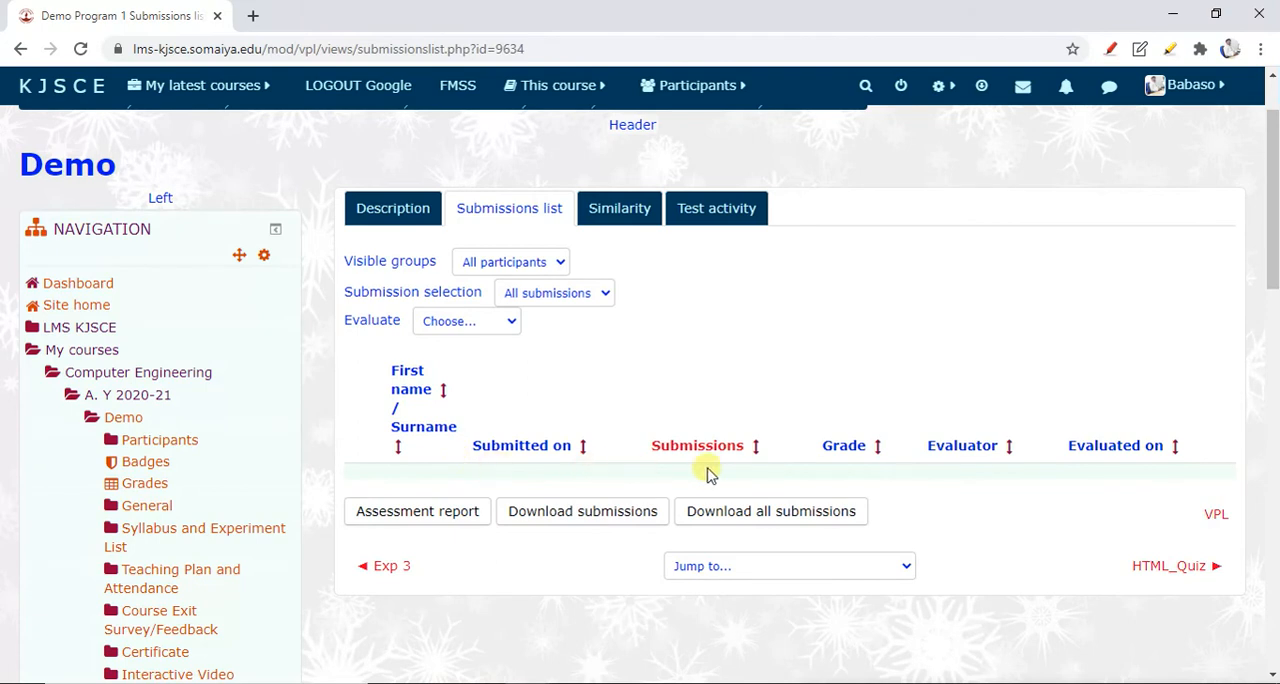
Review Program 1's similarity scan options and the other sources that can be added to the scan
{"action": "left_click", "coordinate": [649, 207]}
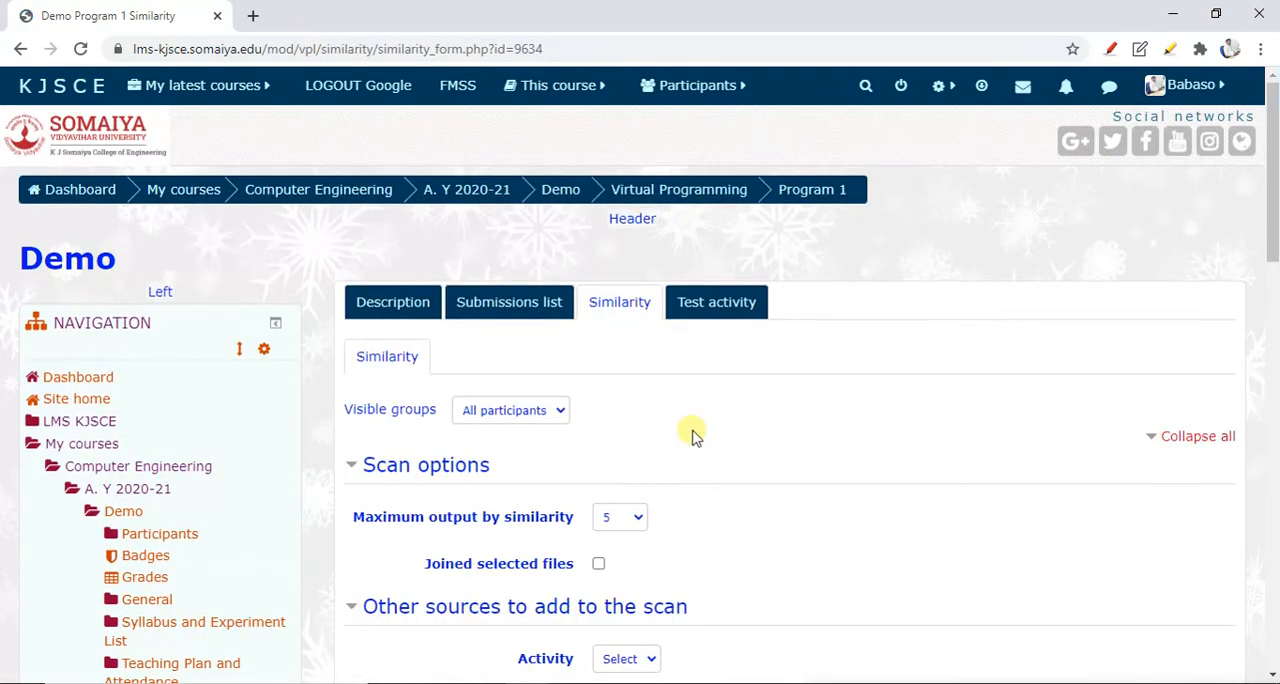
{"action": "scroll", "coordinate": [694, 434], "scroll_direction": "down", "scroll_amount": 2}
{"action": "scroll", "coordinate": [723, 586], "scroll_direction": "down", "scroll_amount": 1}
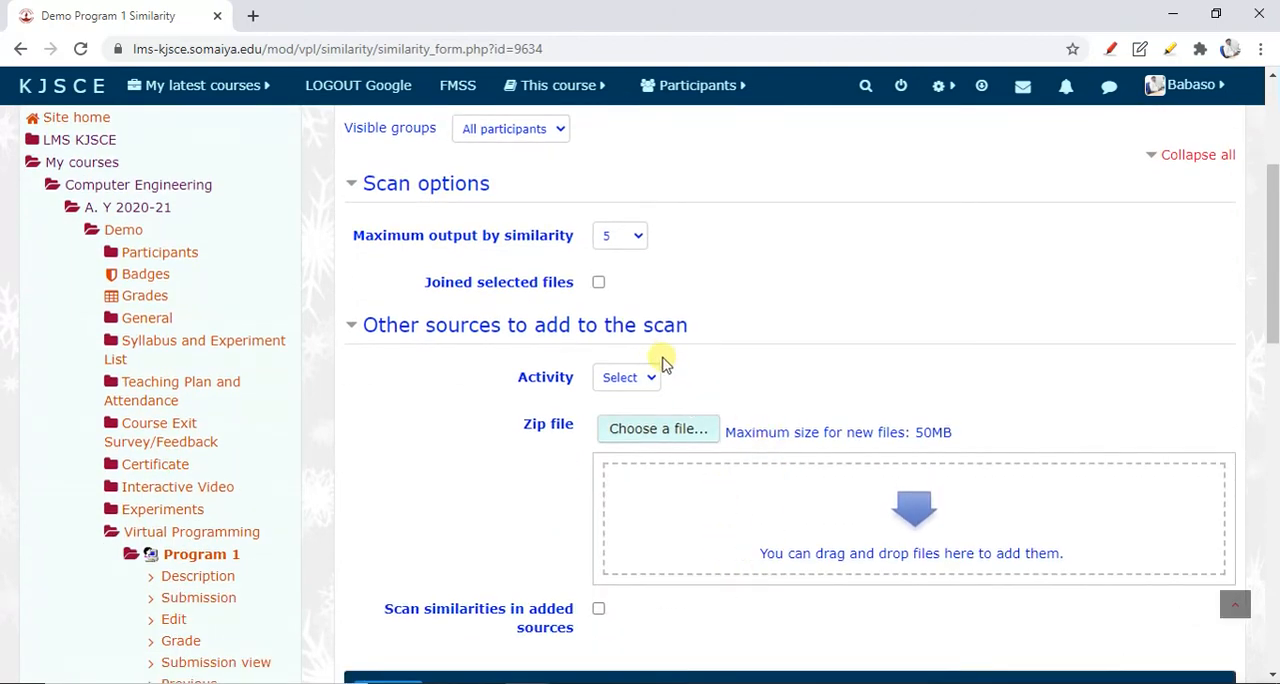
{"action": "scroll", "coordinate": [684, 360], "scroll_direction": "up", "scroll_amount": 3}
Open the test activity for Program 1 and examine its submission form for comments and file upload
{"action": "left_click", "coordinate": [712, 308]}
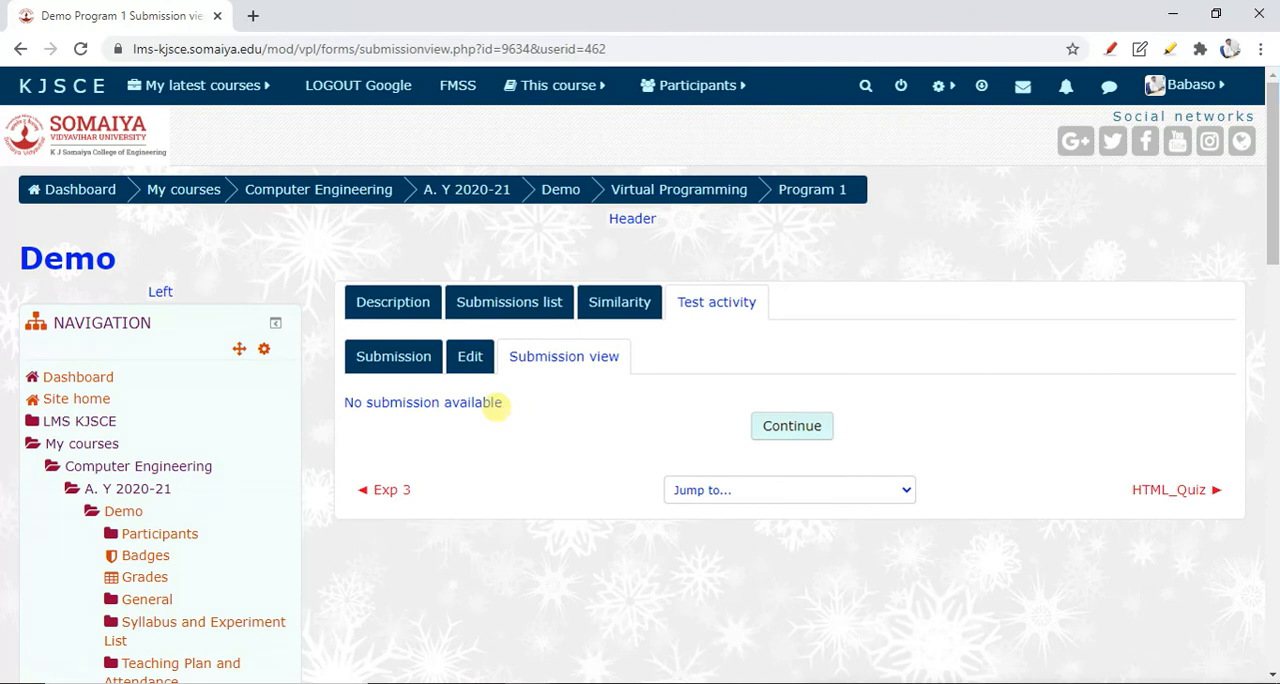
{"action": "left_click", "coordinate": [412, 362]}
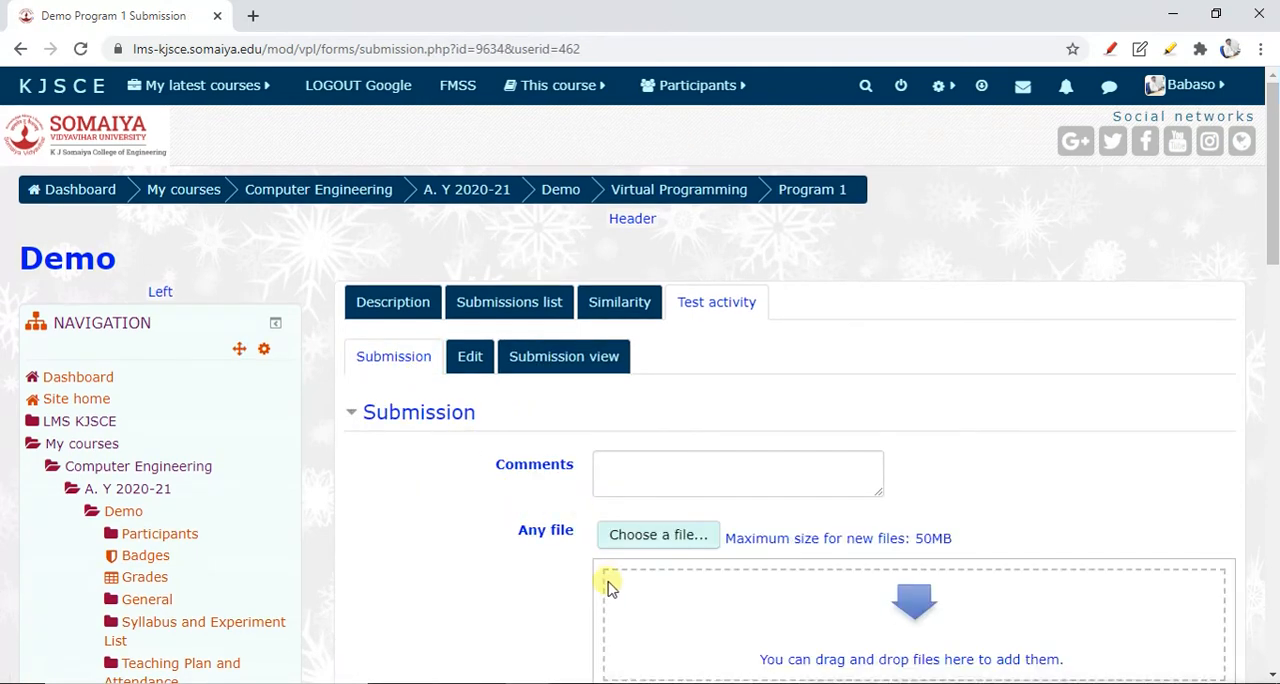
{"action": "scroll", "coordinate": [609, 592], "scroll_direction": "down", "scroll_amount": 2}
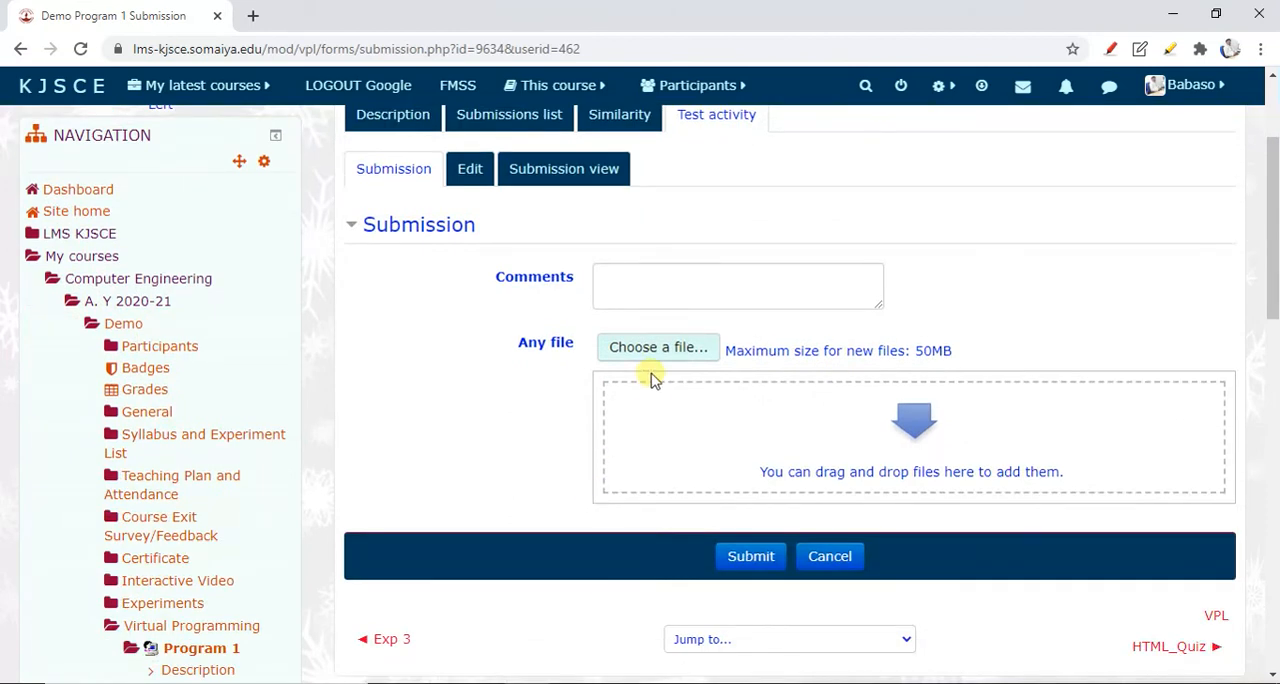
{"action": "scroll", "coordinate": [634, 397], "scroll_direction": "up", "scroll_amount": 2}
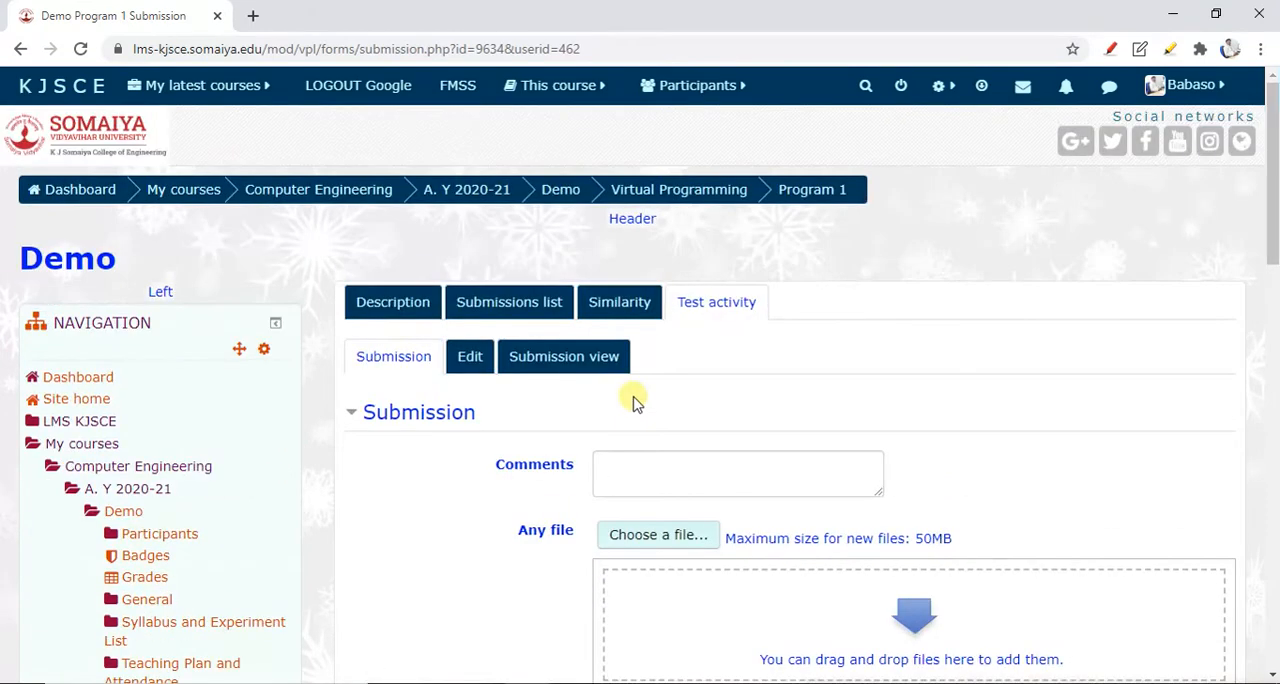
Create a new file named hello.c in the test activity's code editor and show the editor's additional tools
{"action": "left_click", "coordinate": [470, 357]}
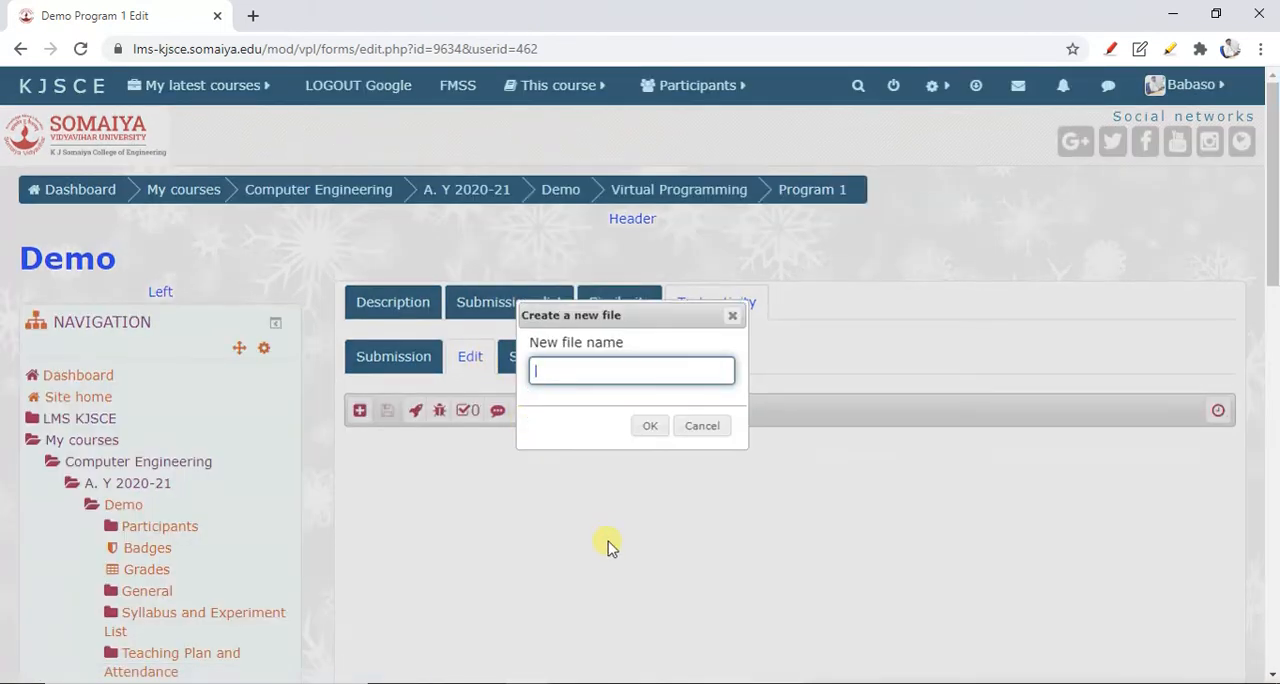
{"action": "scroll", "coordinate": [428, 496], "scroll_direction": "down", "scroll_amount": 2}
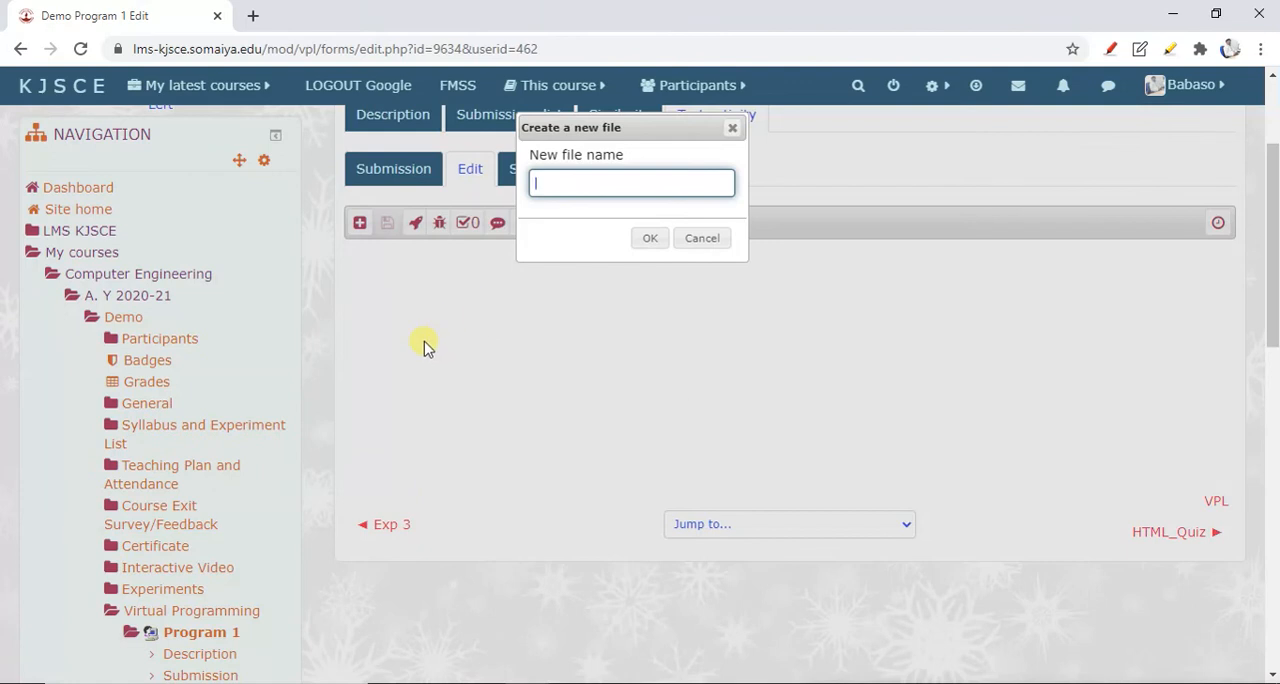
{"action": "type", "text": "H"}
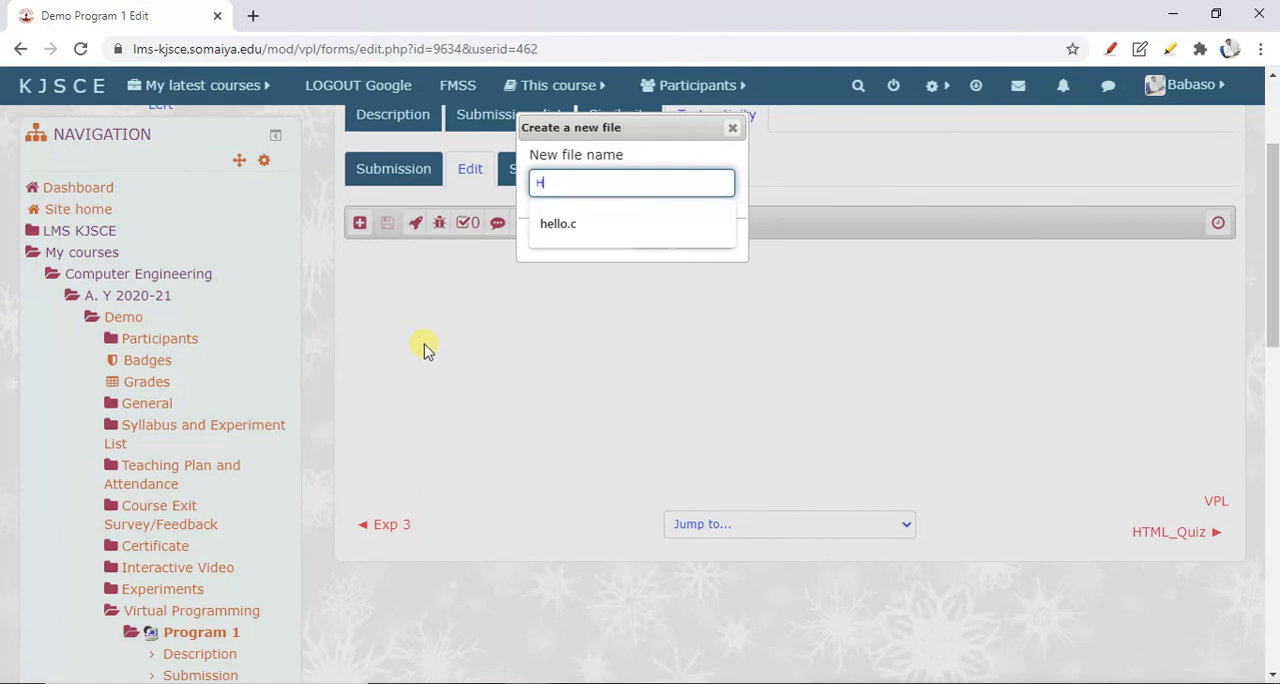
{"action": "type", "text": "ello.c"}
{"action": "left_click", "coordinate": [560, 228]}
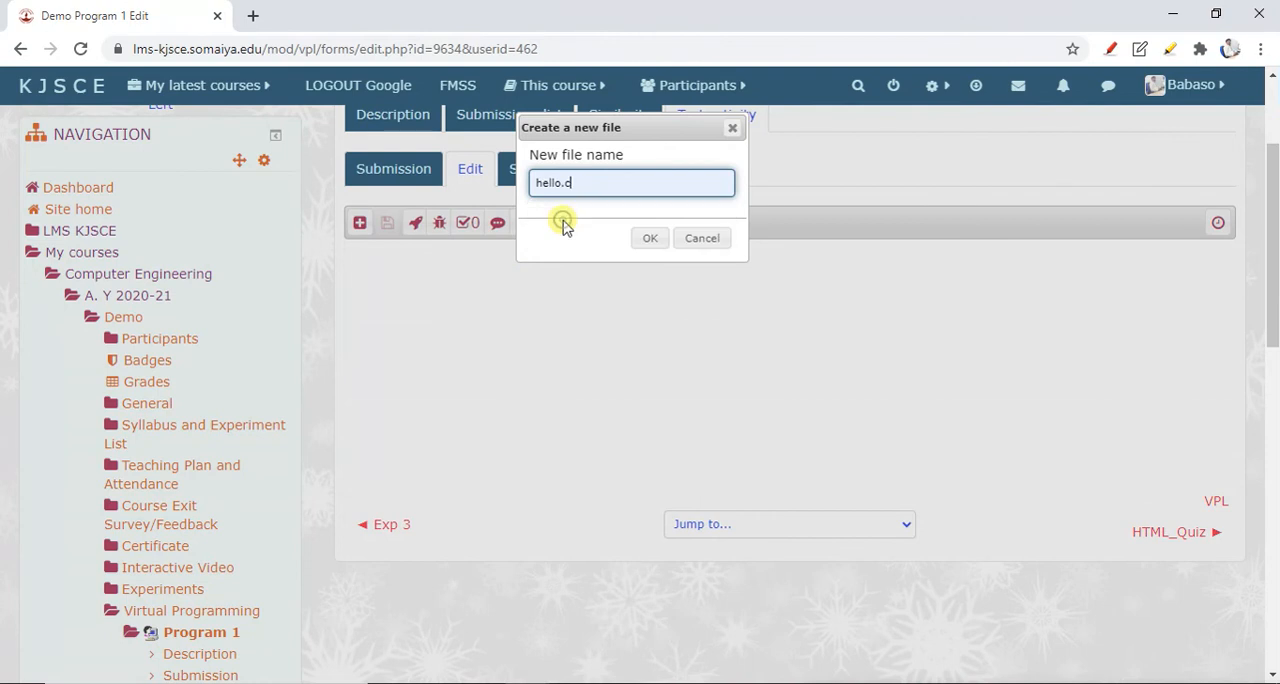
{"action": "left_click", "coordinate": [648, 240]}
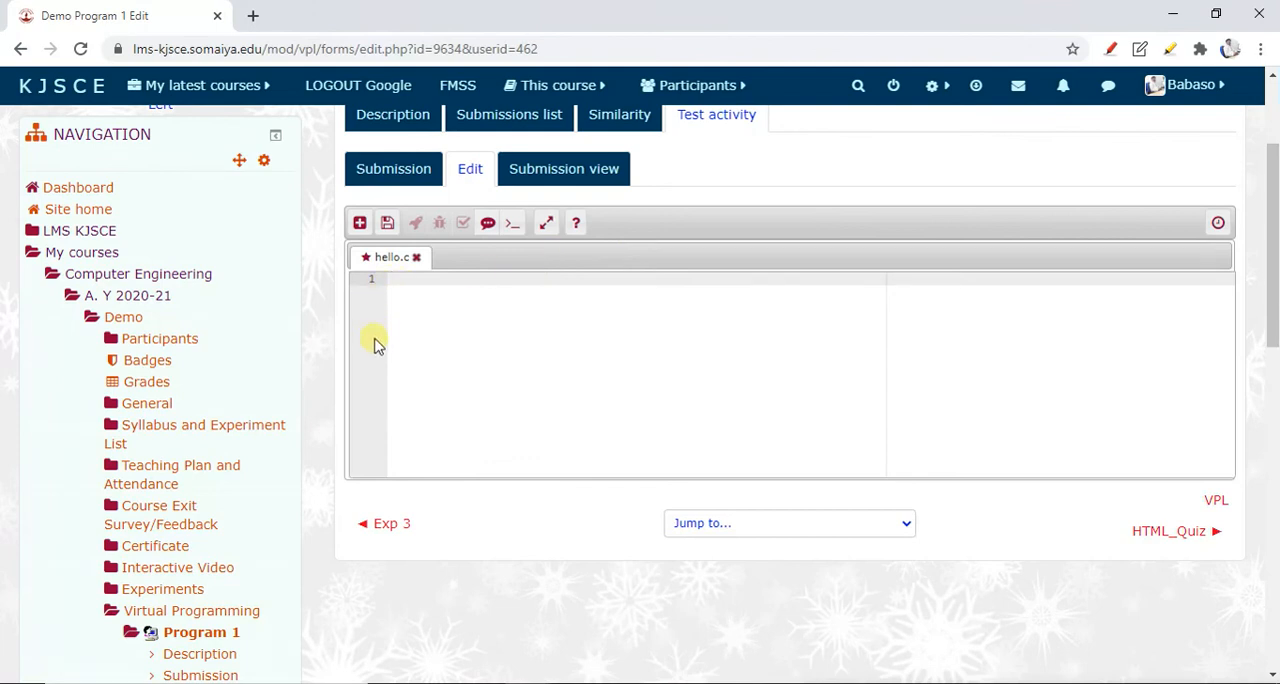
{"action": "left_click", "coordinate": [362, 224]}
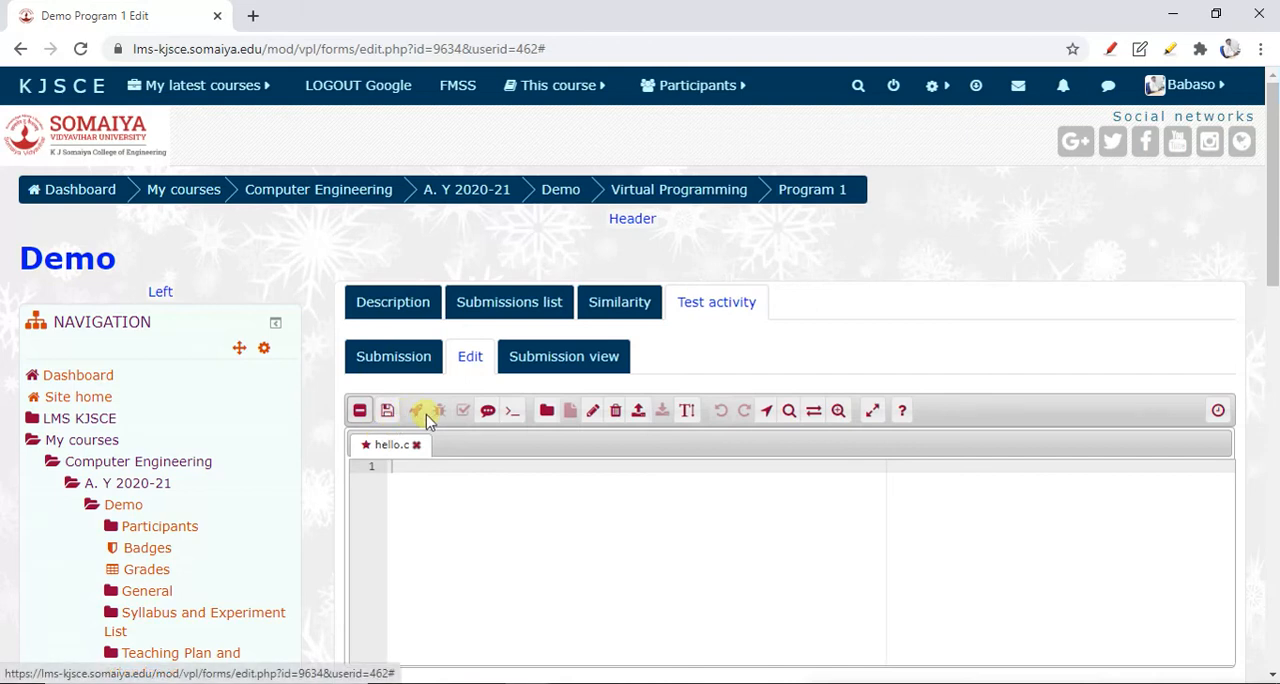